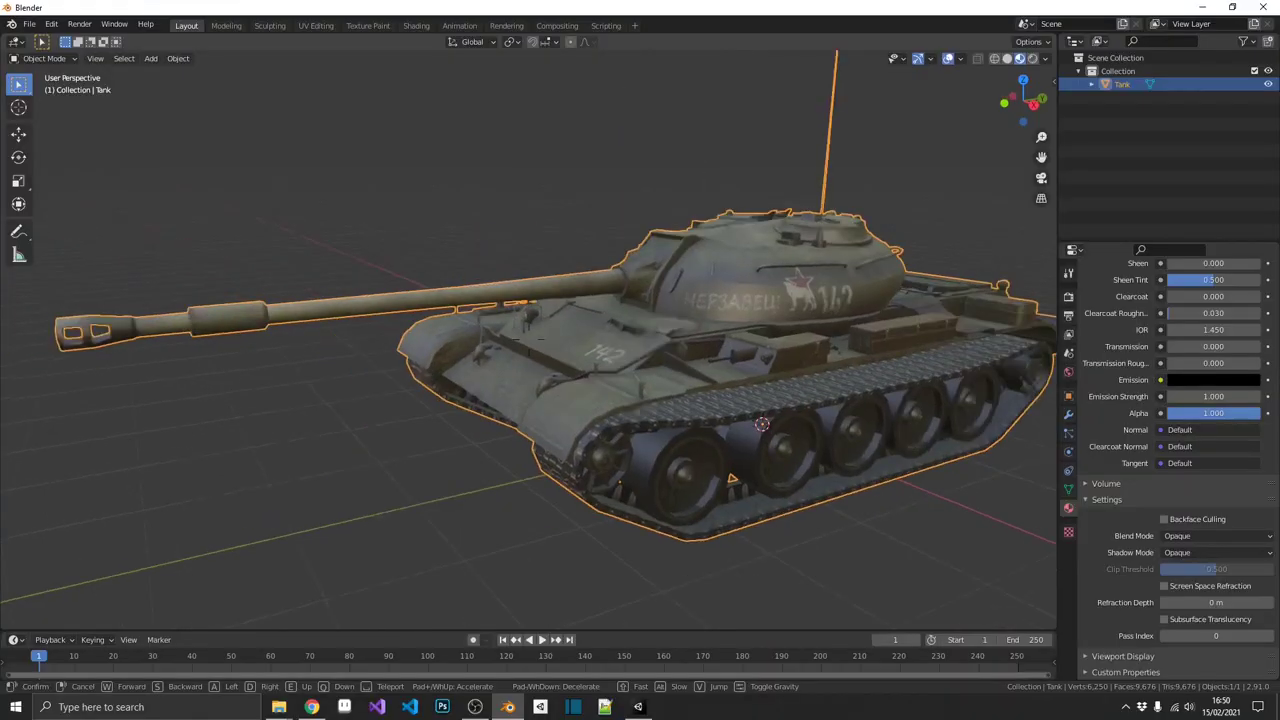
{"action": "key", "text": "w"}
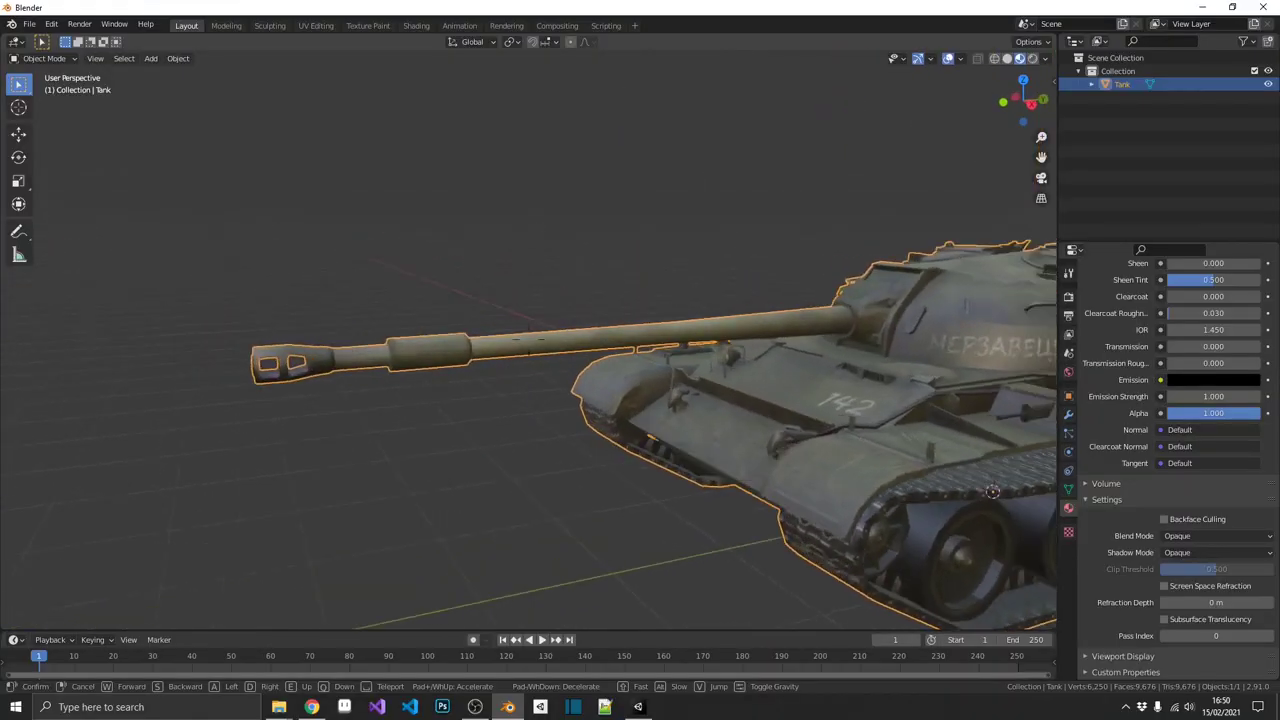
{"action": "key", "text": "s"}
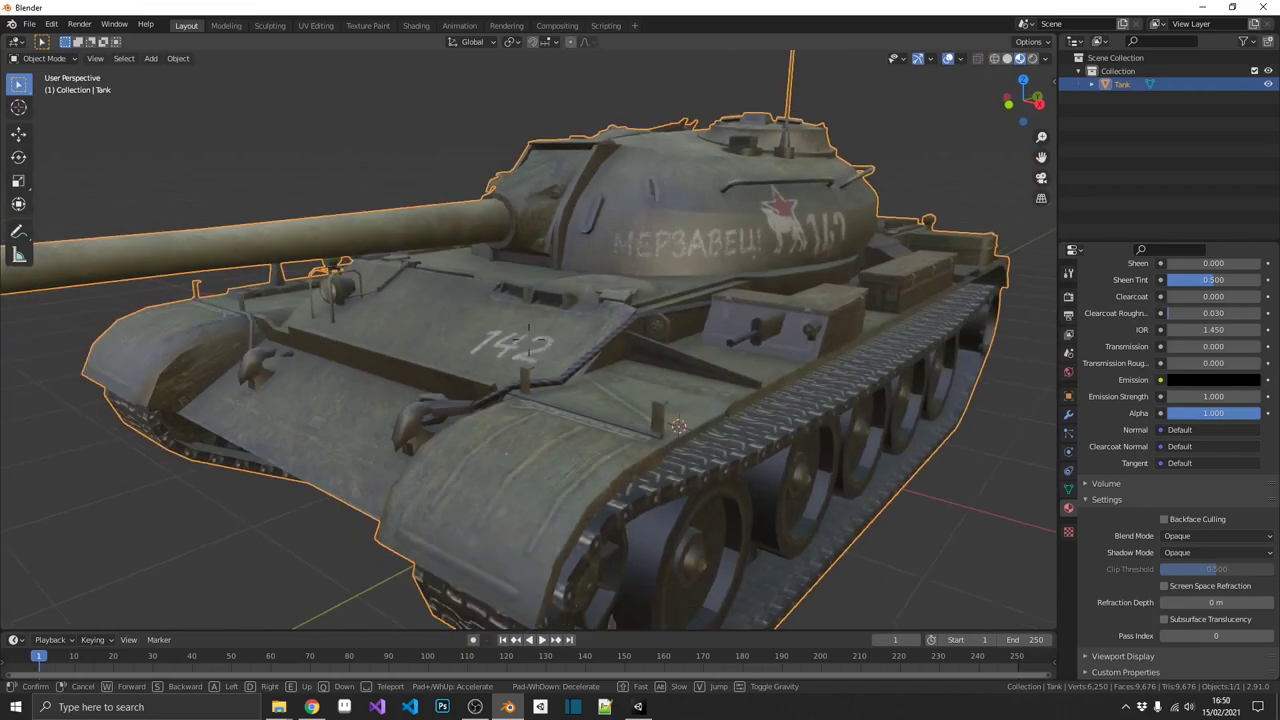
{"action": "left_click", "coordinate": [530, 345]}
{"action": "key", "text": "Tab"}
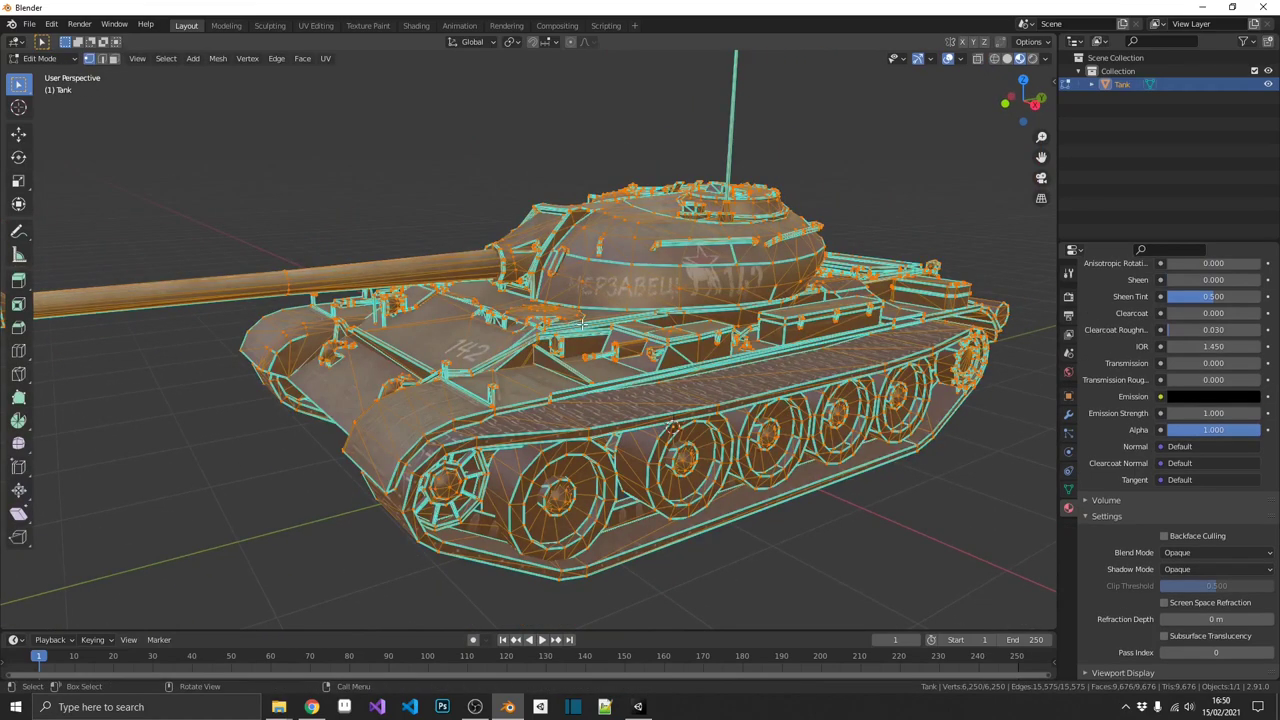
{"action": "key", "text": "Tab"}
{"action": "scroll", "coordinate": [1143, 658], "scroll_direction": "down", "scroll_amount": 1}
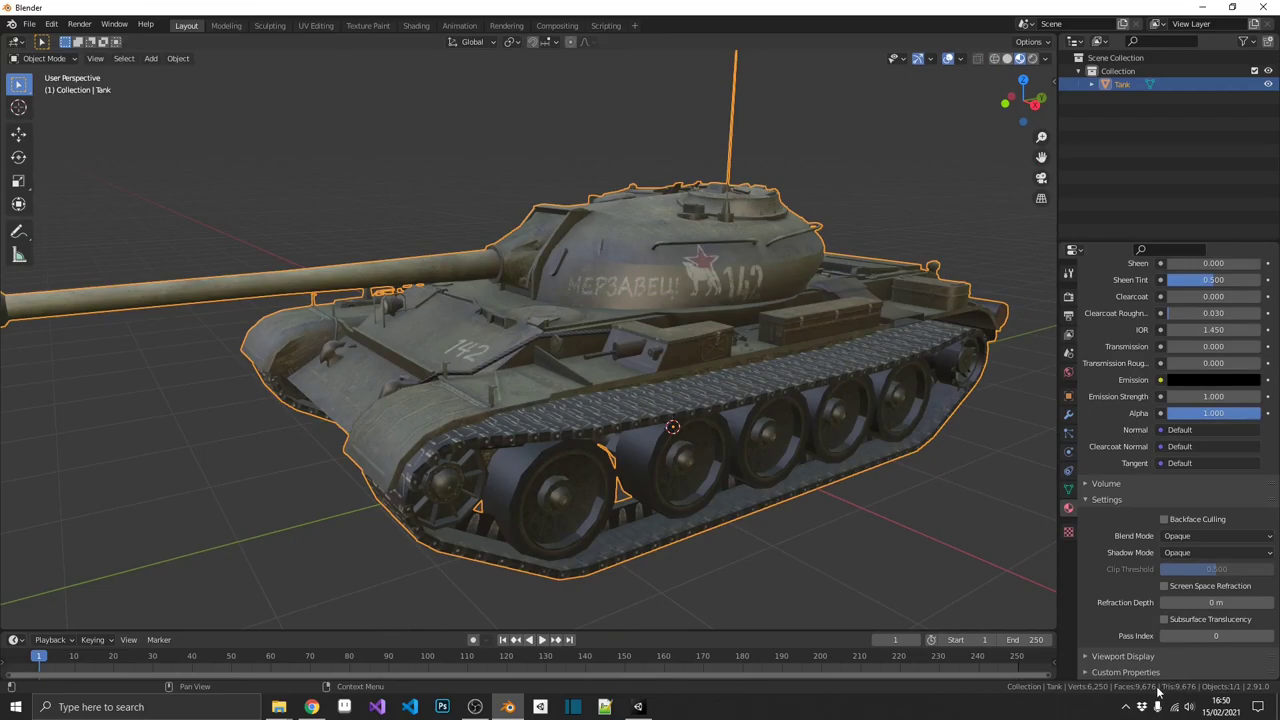
{"action": "key", "text": "w"}
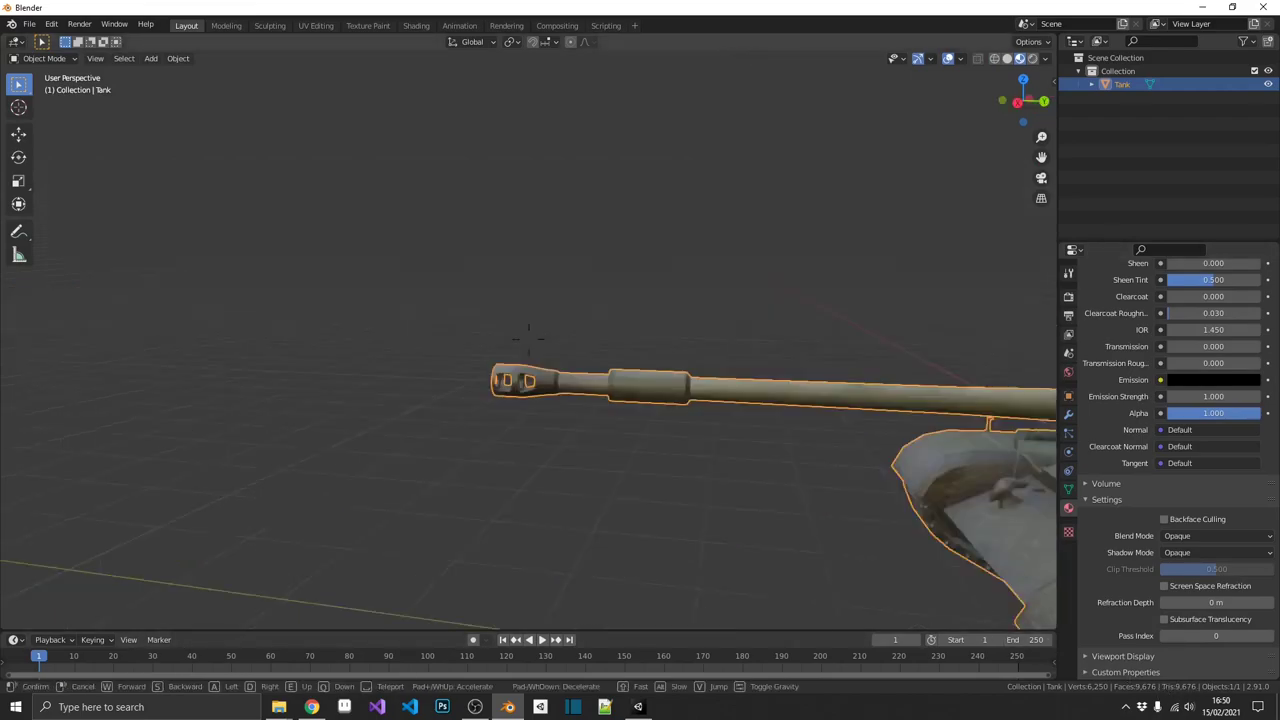
{"action": "key", "text": "a"}
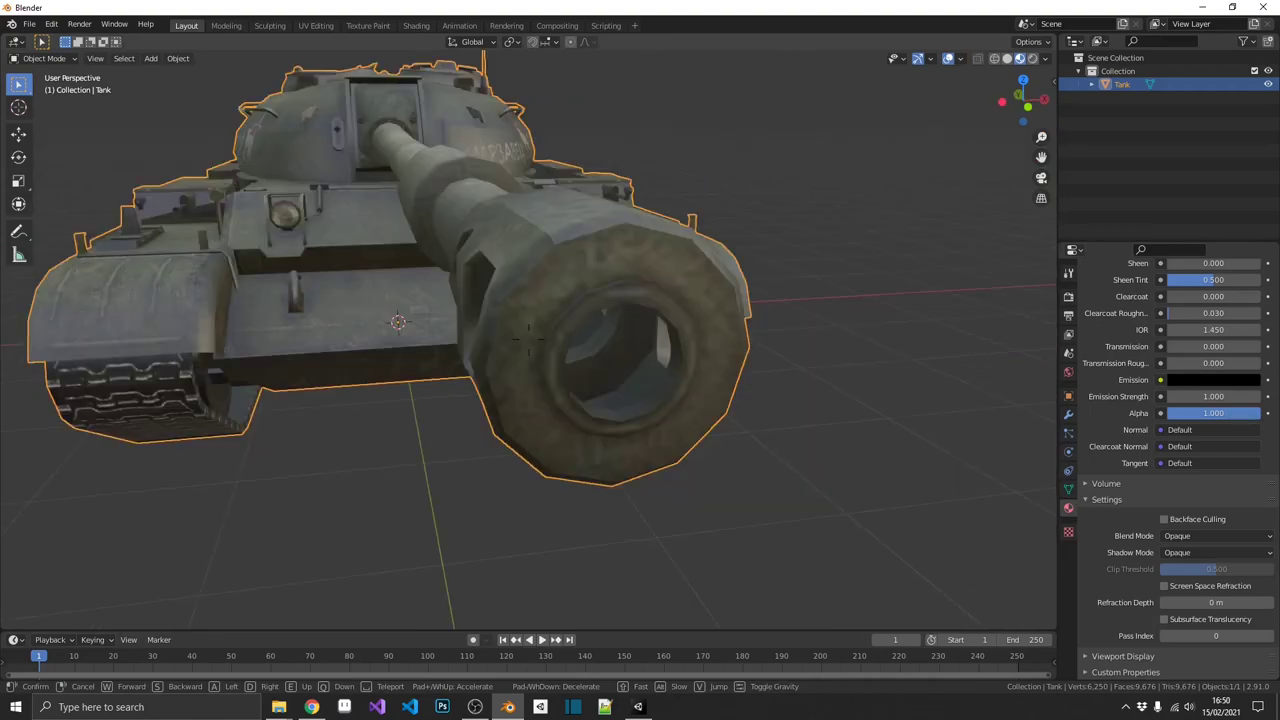
{"action": "key", "text": "a"}
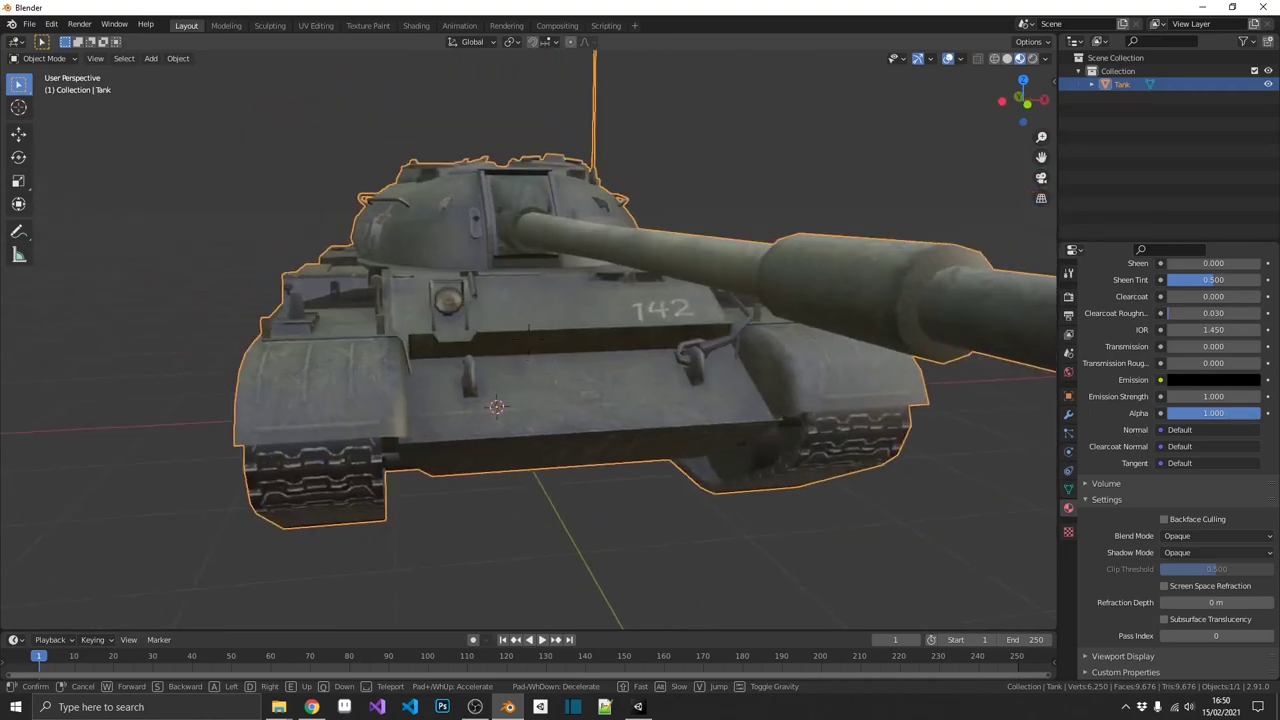
{"action": "key", "text": "w"}
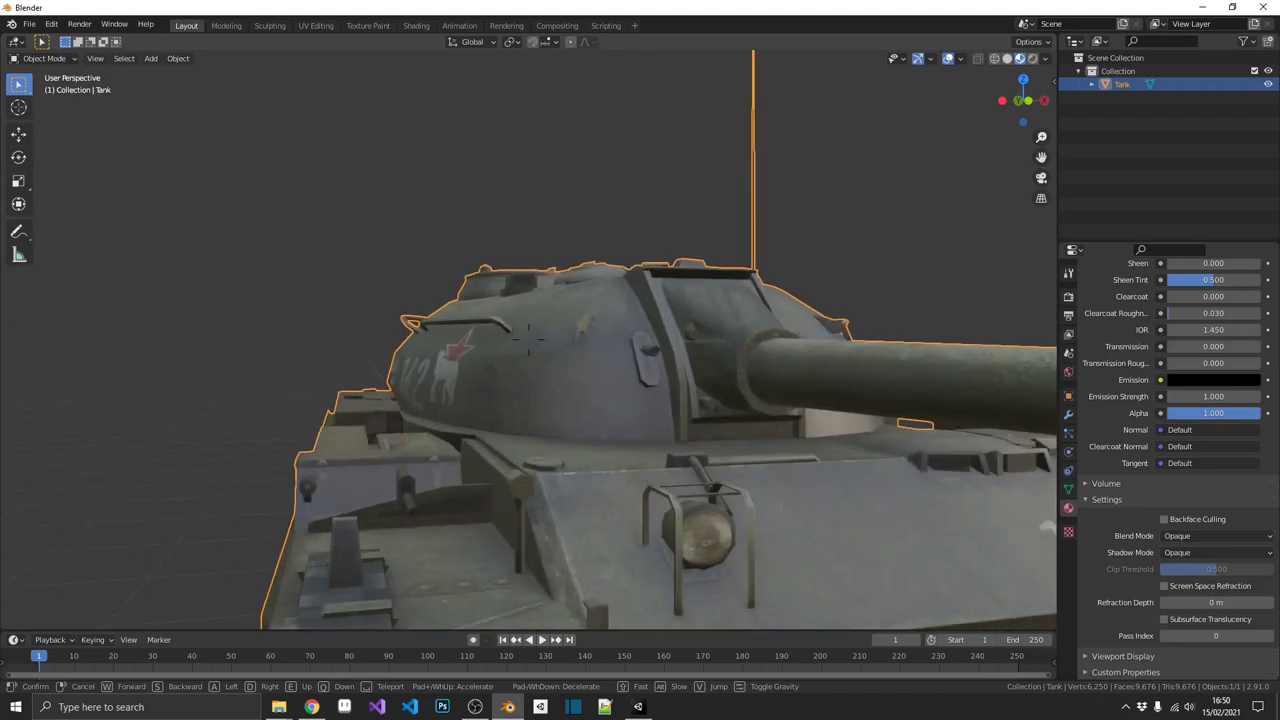
{"action": "key", "text": "s"}
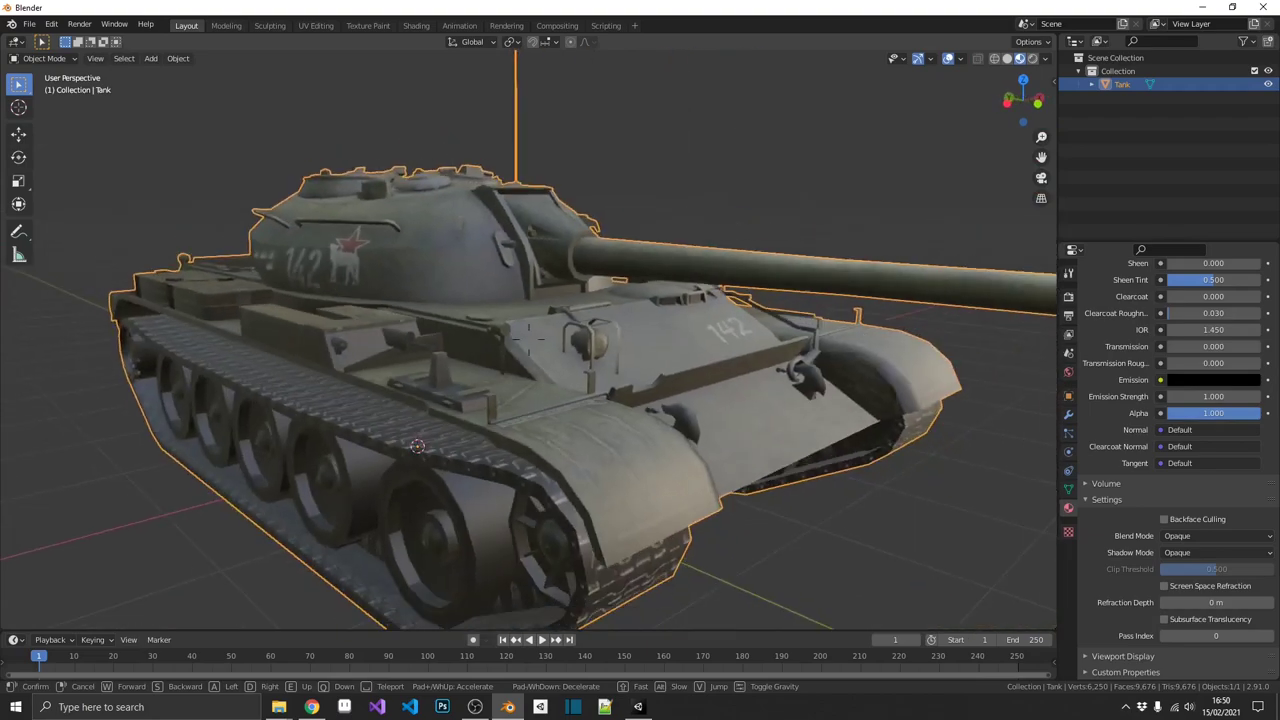
{"action": "key", "text": "a"}
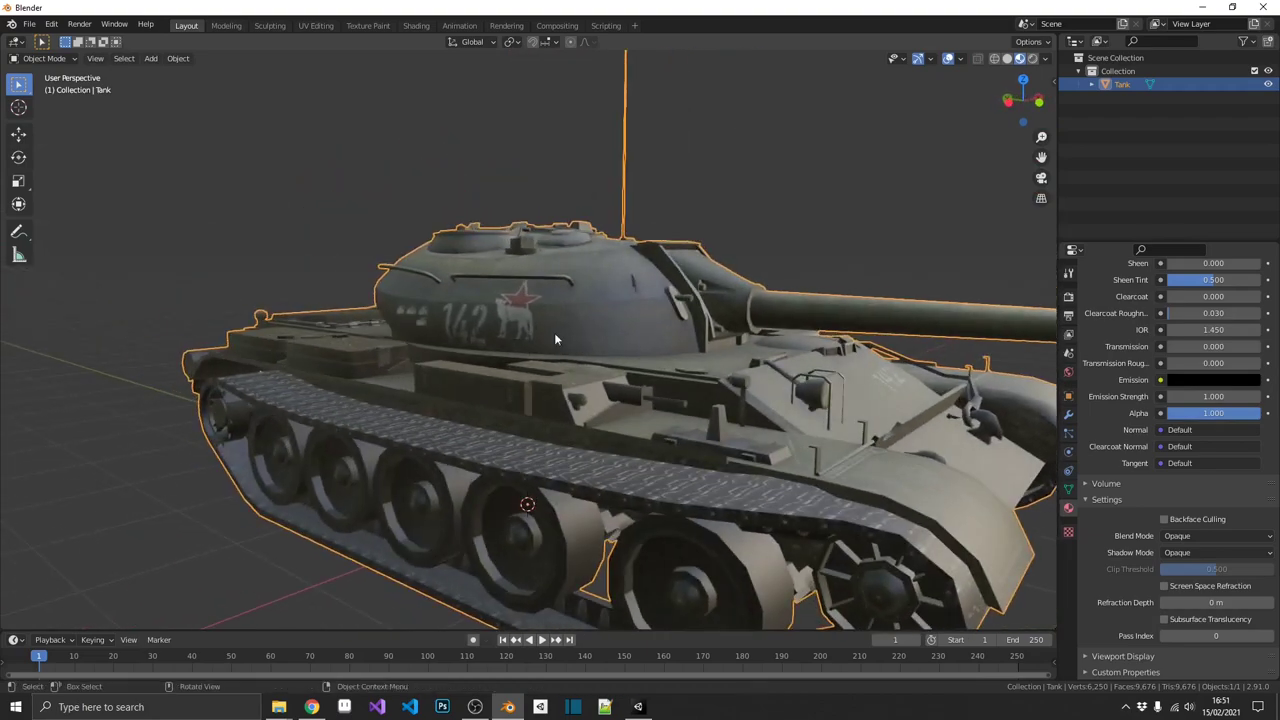
In Unity, select and frame the Tank to see its Mesh Collider using the Tank mesh.
{"action": "left_click", "coordinate": [640, 708]}
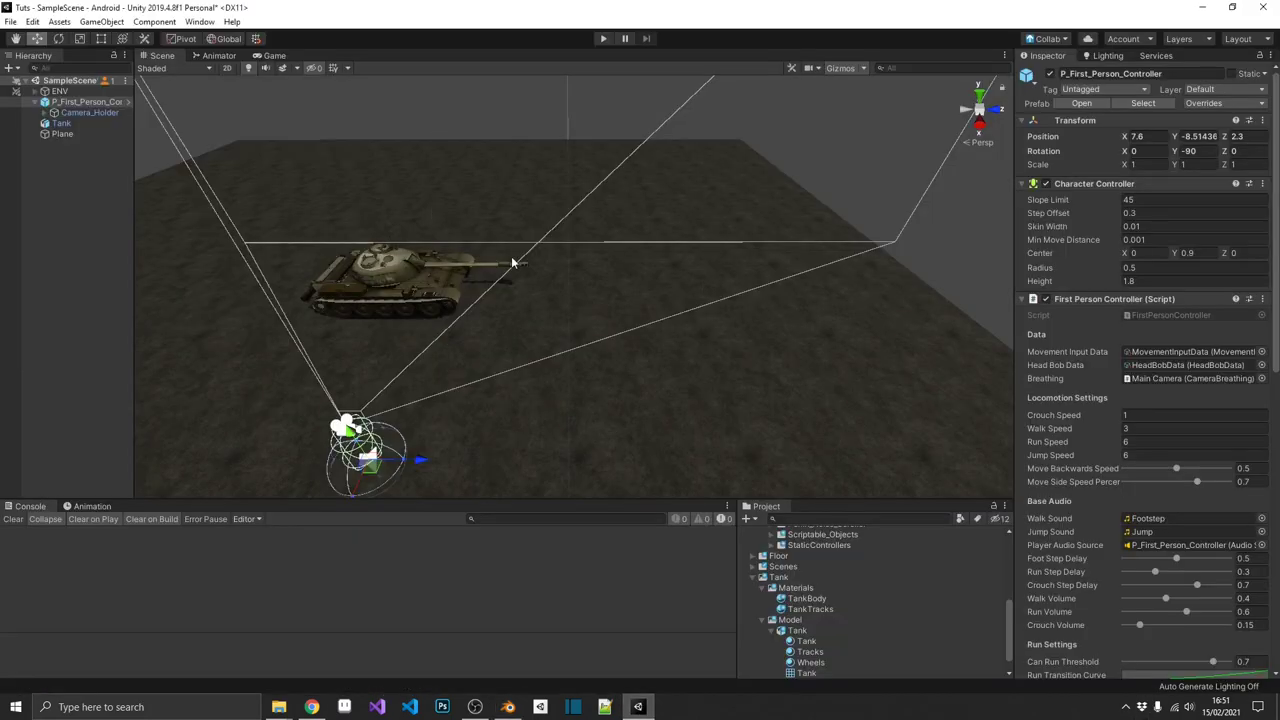
{"action": "right_click_drag", "start_coordinate": [512, 263], "coordinate": [311, 210]}
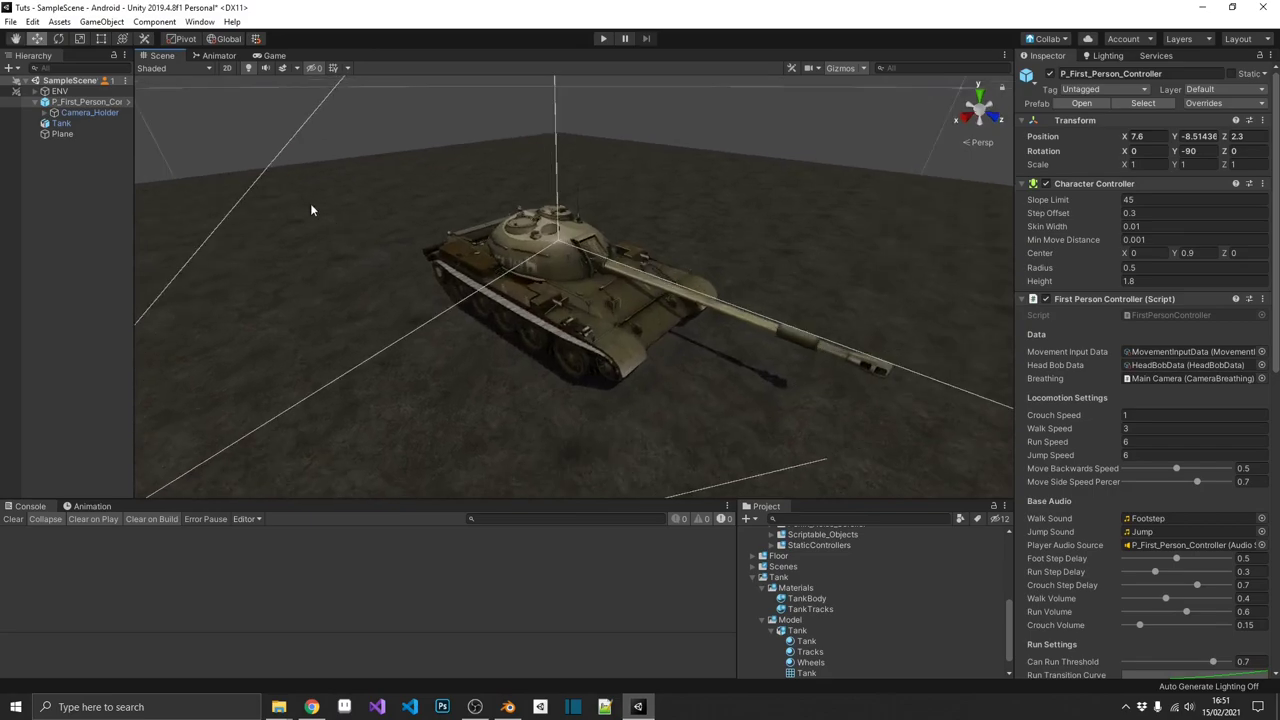
{"action": "left_click", "coordinate": [61, 123]}
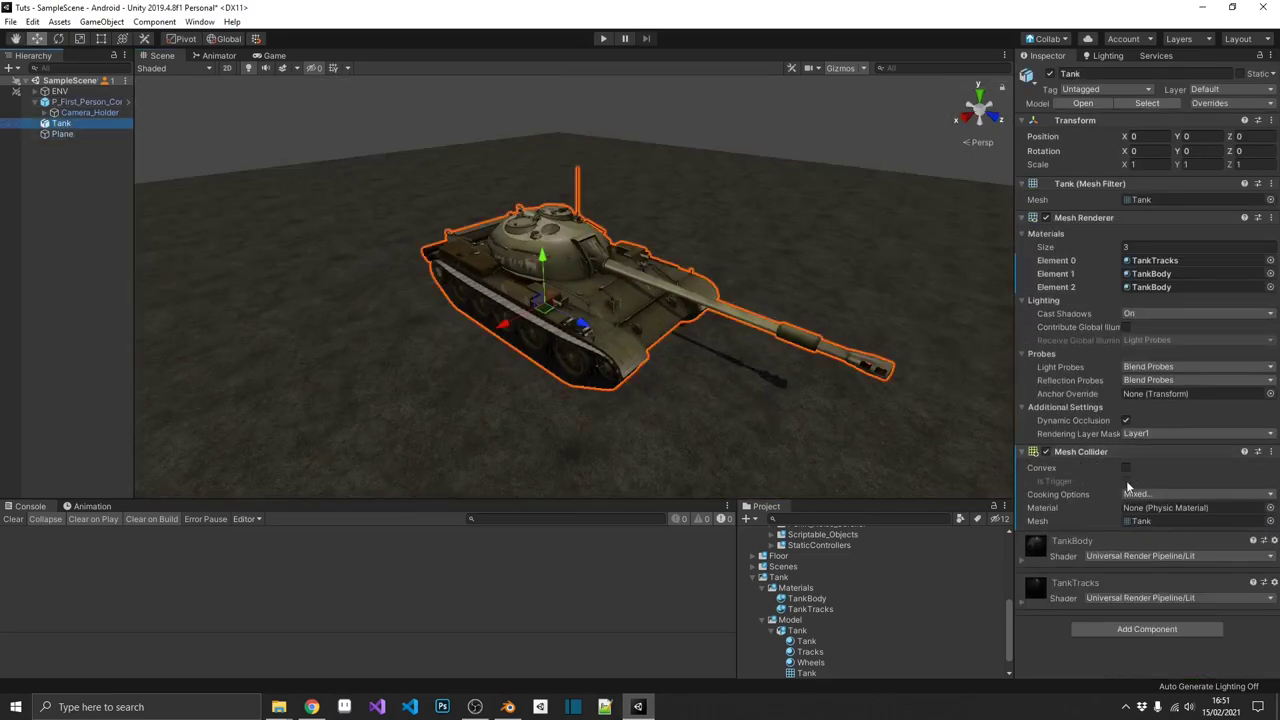
{"action": "key", "text": "f"}
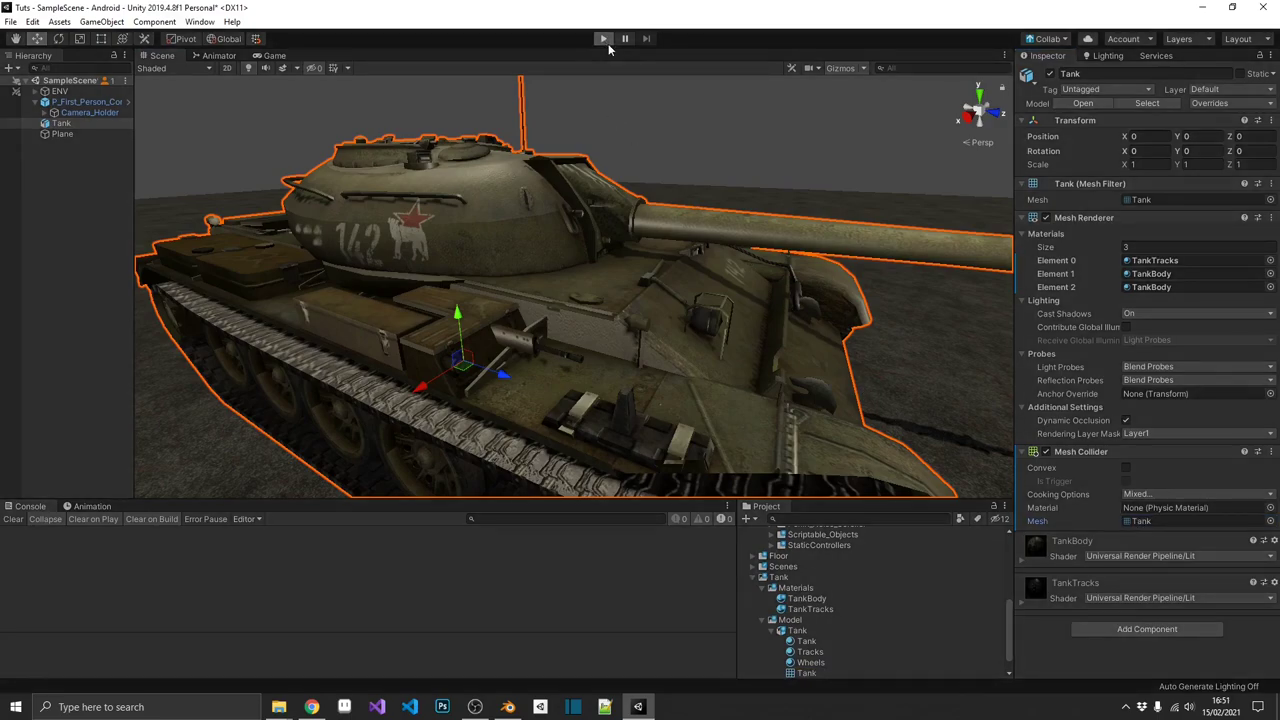
{"action": "left_click", "coordinate": [606, 40]}
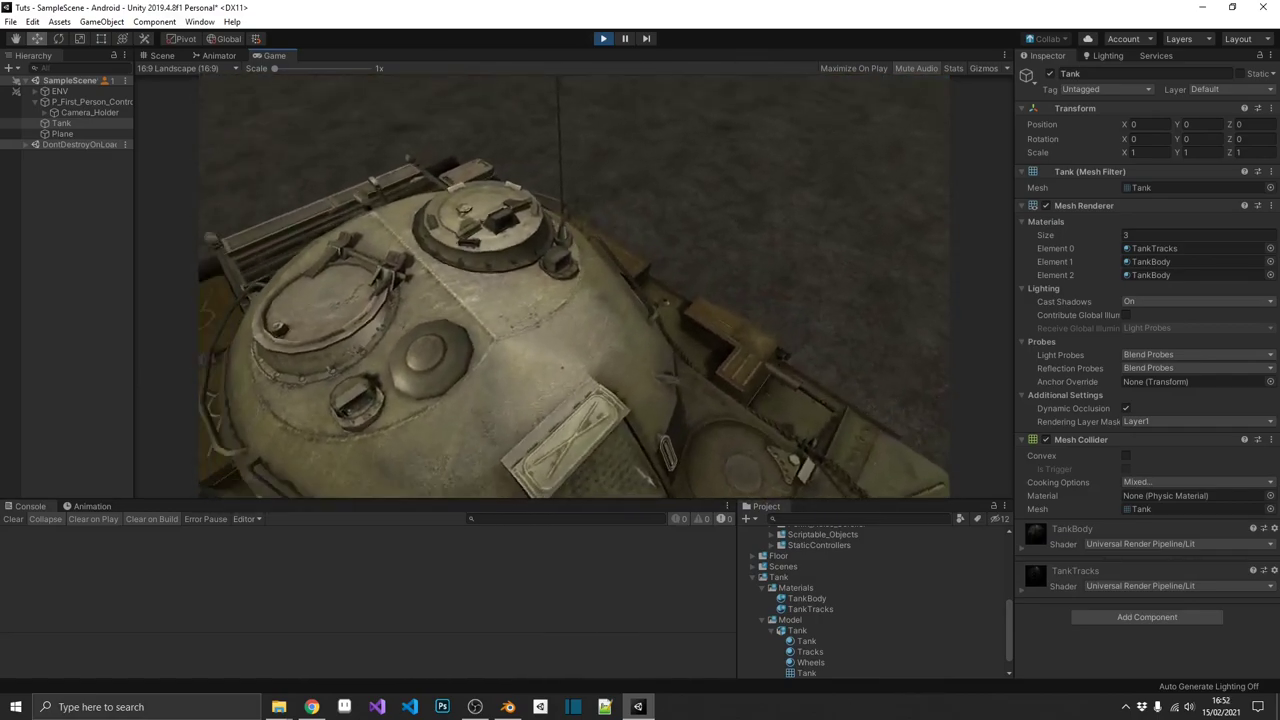
{"action": "left_click", "coordinate": [603, 39]}
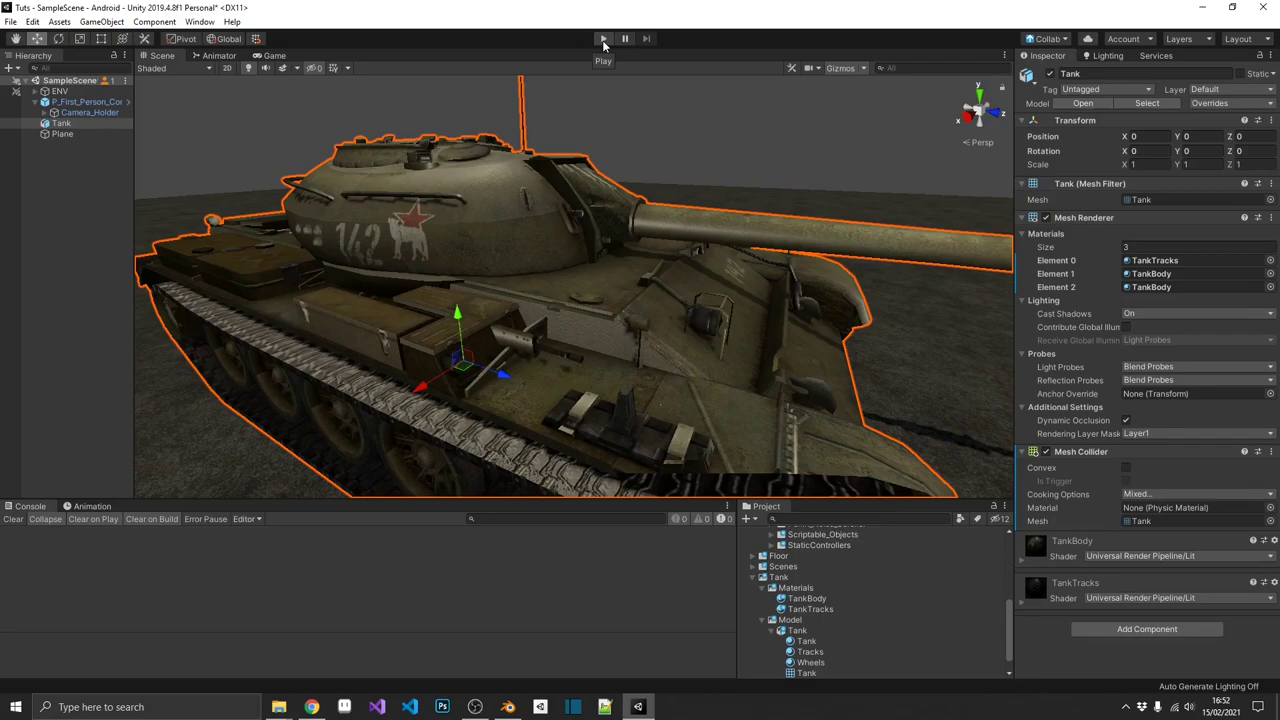
Back in Blender, add a cube and raise it vertically over the tank.
{"action": "key", "text": "alt+Tab"}
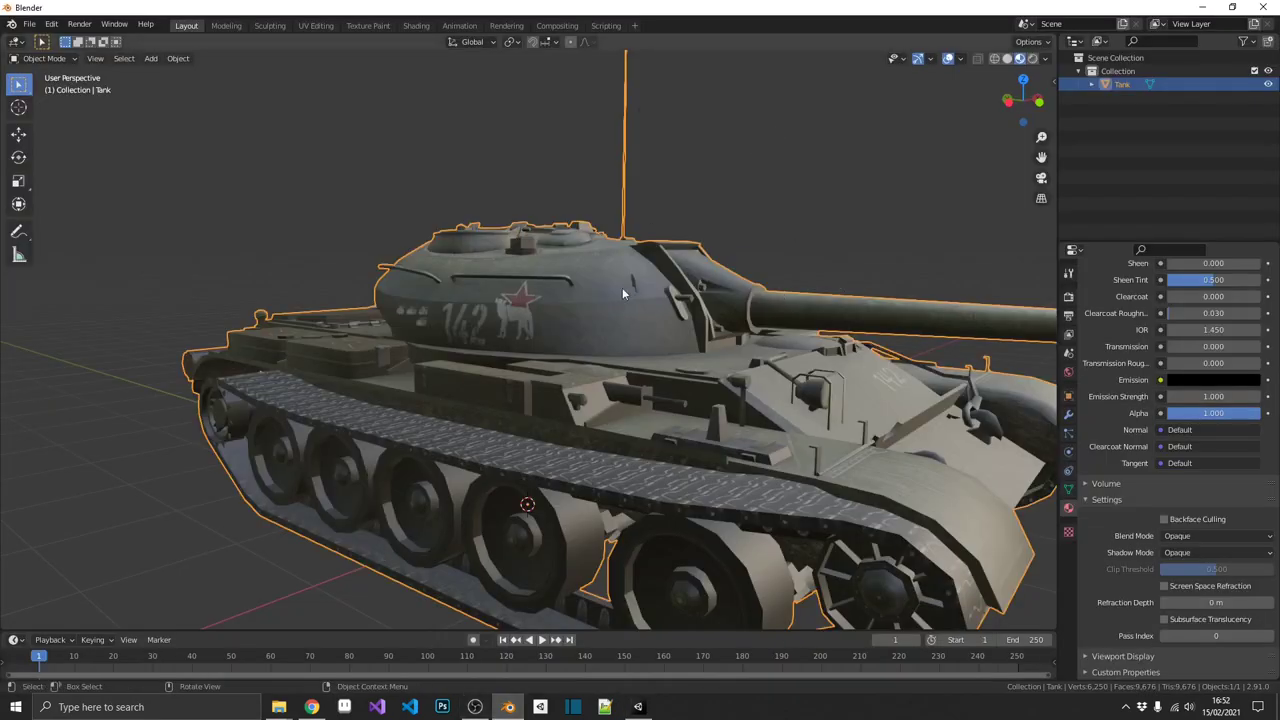
{"action": "middle_click_drag", "start_coordinate": [622, 287], "coordinate": [684, 309]}
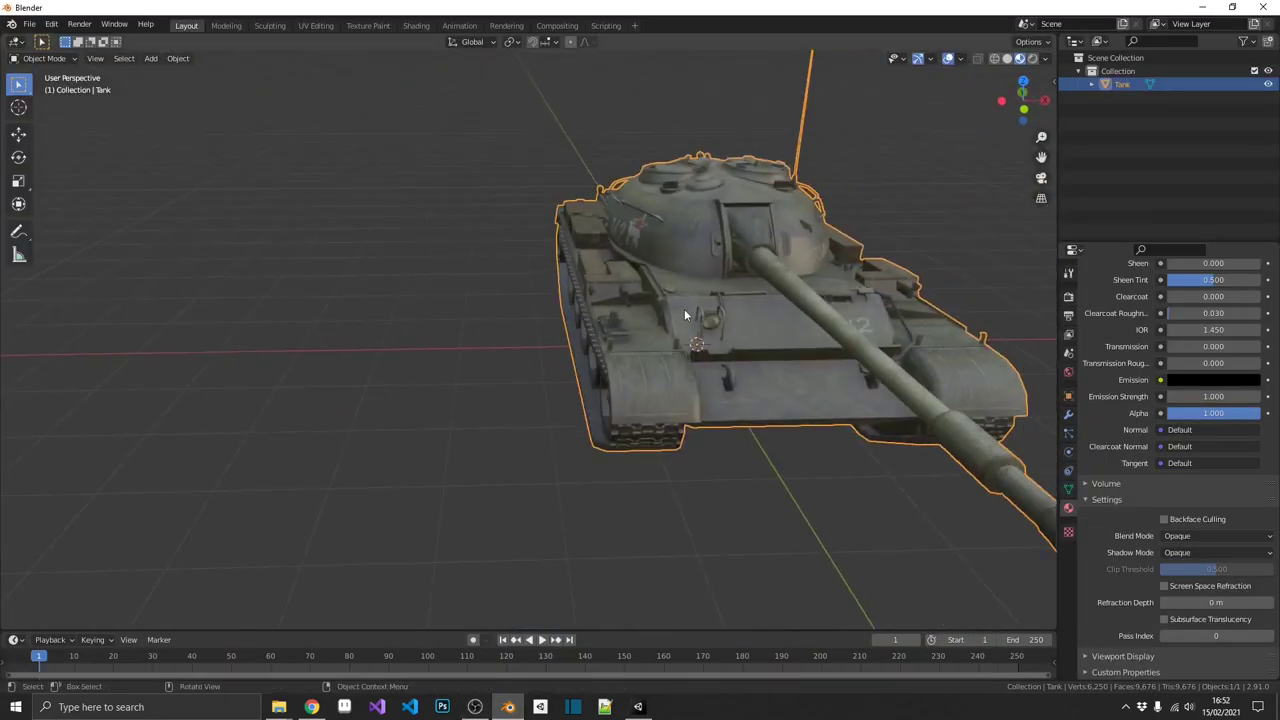
{"action": "key", "text": "shift+a"}
{"action": "mouse_move", "coordinate": [684, 309]}
{"action": "left_click", "coordinate": [750, 323]}
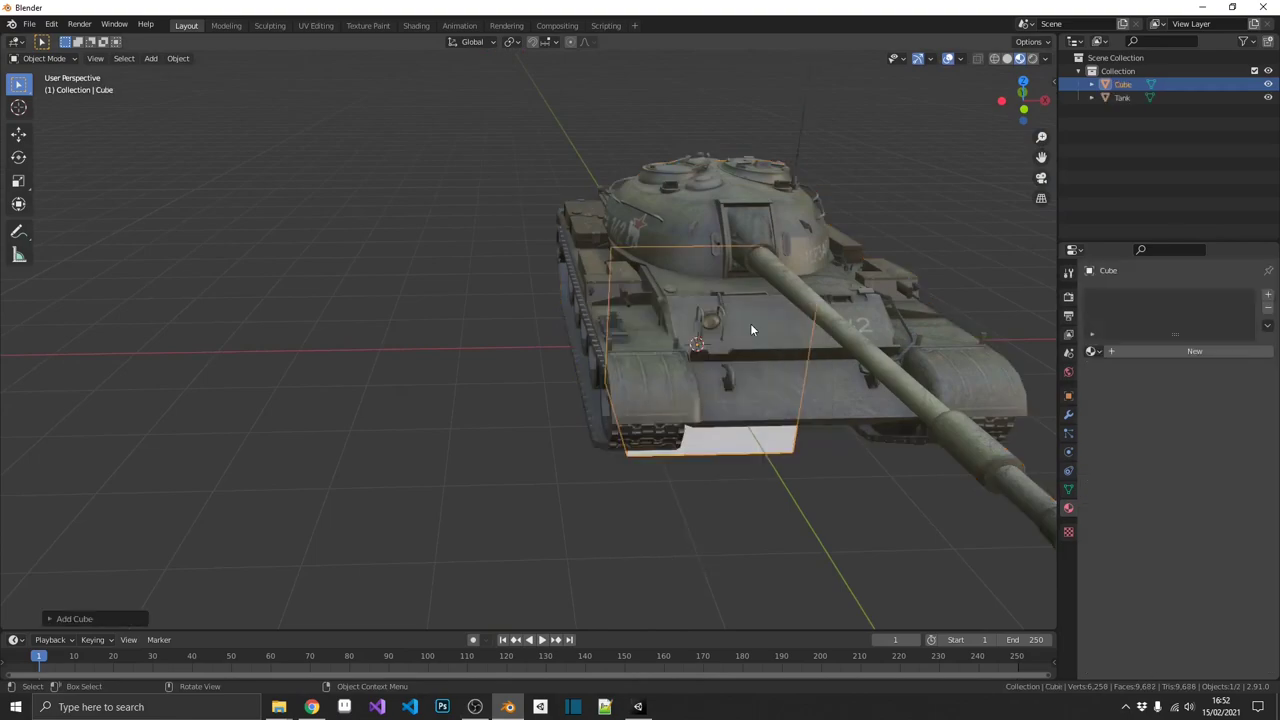
{"action": "key", "text": "KP_1"}
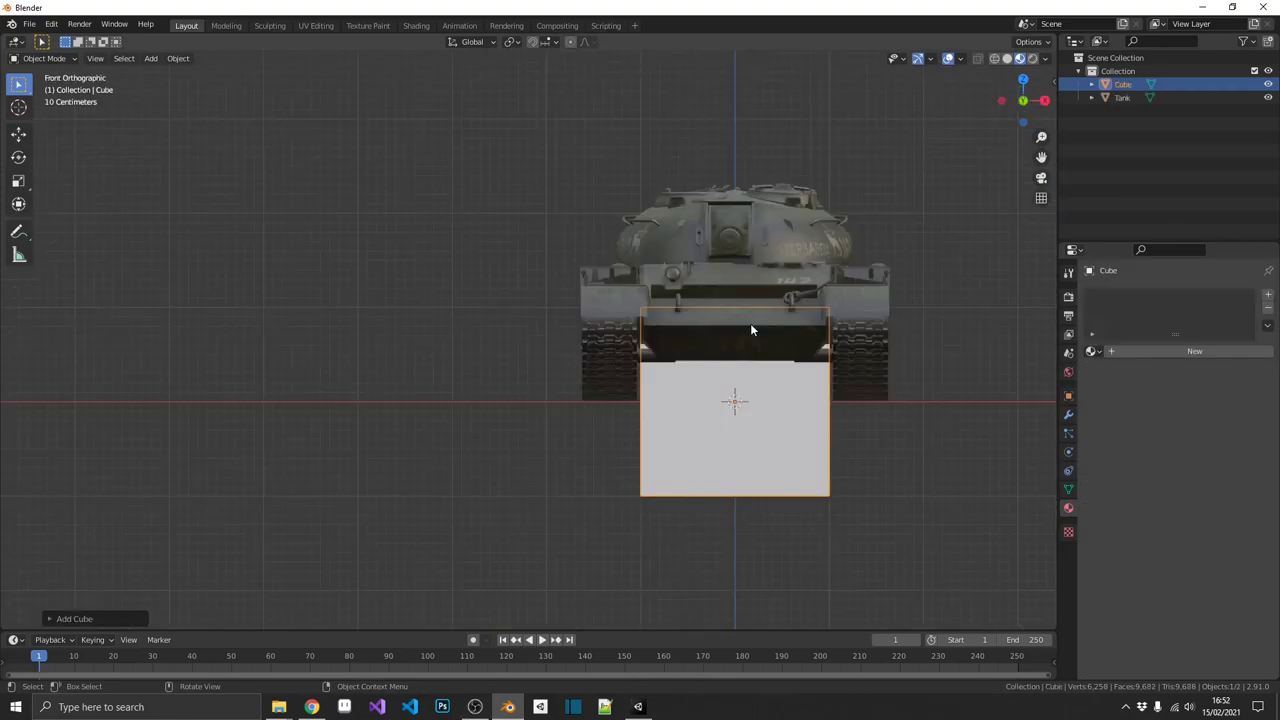
{"action": "scroll", "coordinate": [750, 330], "scroll_direction": "down", "scroll_amount": 2}
{"action": "scroll", "coordinate": [750, 330], "scroll_direction": "up", "scroll_amount": 6}
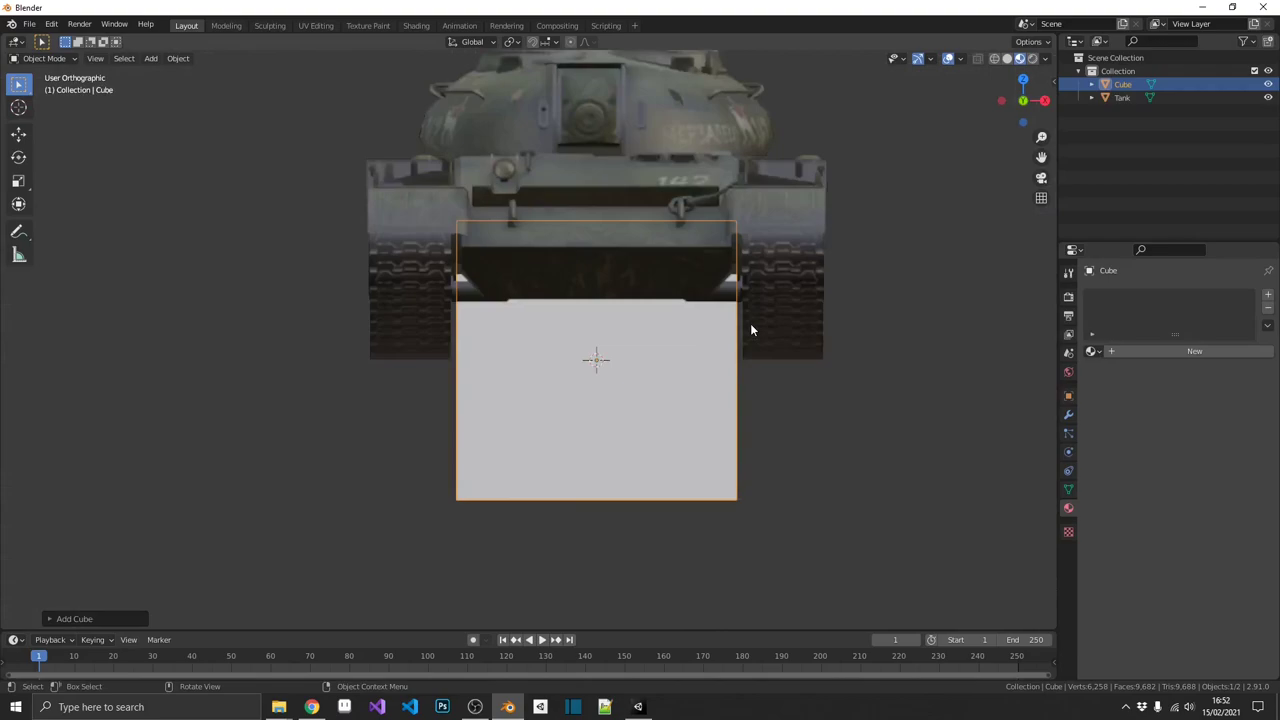
{"action": "scroll", "coordinate": [750, 330], "scroll_direction": "down", "scroll_amount": 4}
{"action": "key", "text": "g"}
{"action": "key", "text": "z"}
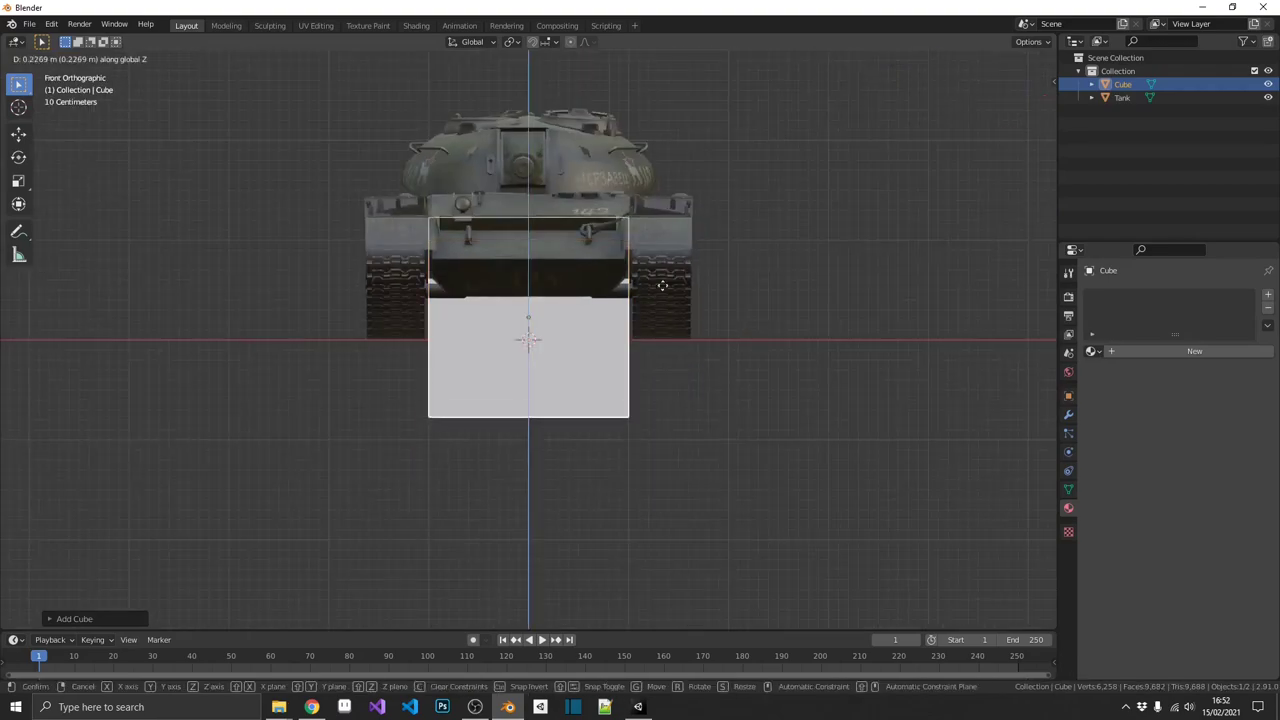
{"action": "left_click", "coordinate": [668, 230]}
In Edit Mode, select the cube's front face and move it.
{"action": "key", "text": "Tab"}
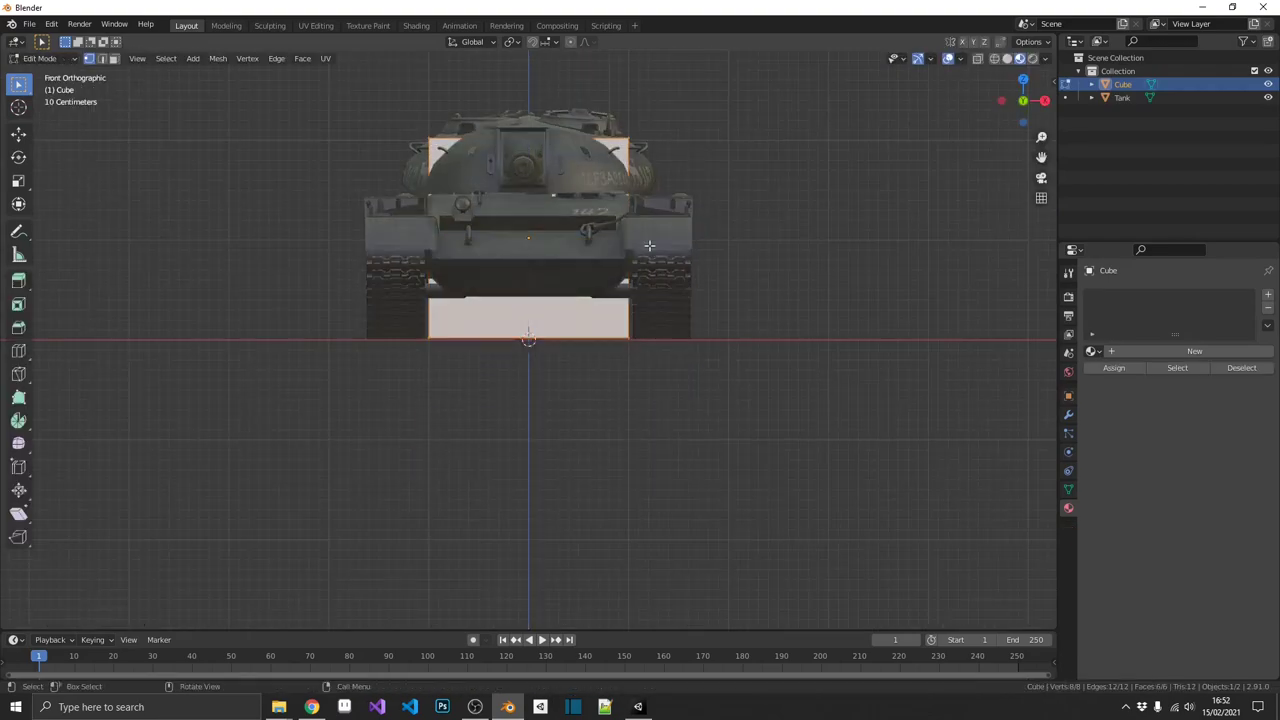
{"action": "middle_click_drag", "start_coordinate": [609, 298], "coordinate": [654, 299]}
{"action": "key", "text": "alt+a"}
{"action": "left_click", "coordinate": [576, 326]}
{"action": "key", "text": "g"}
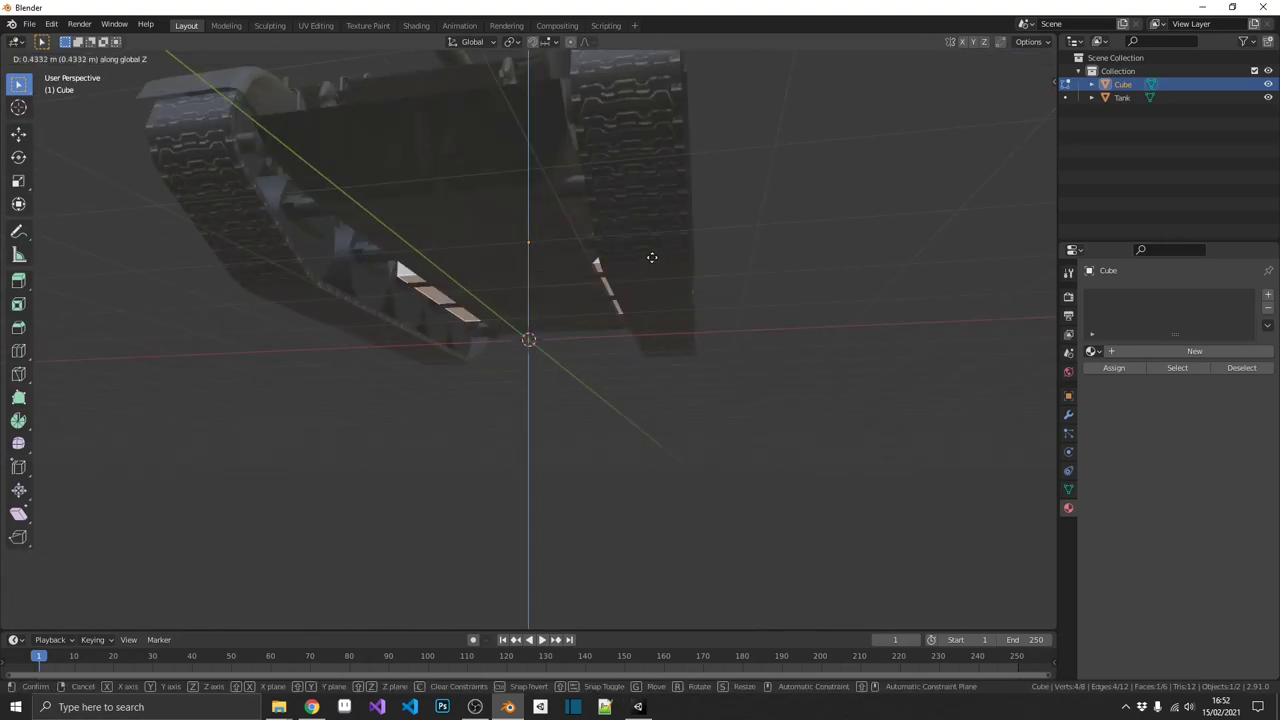
{"action": "left_click", "coordinate": [648, 263]}
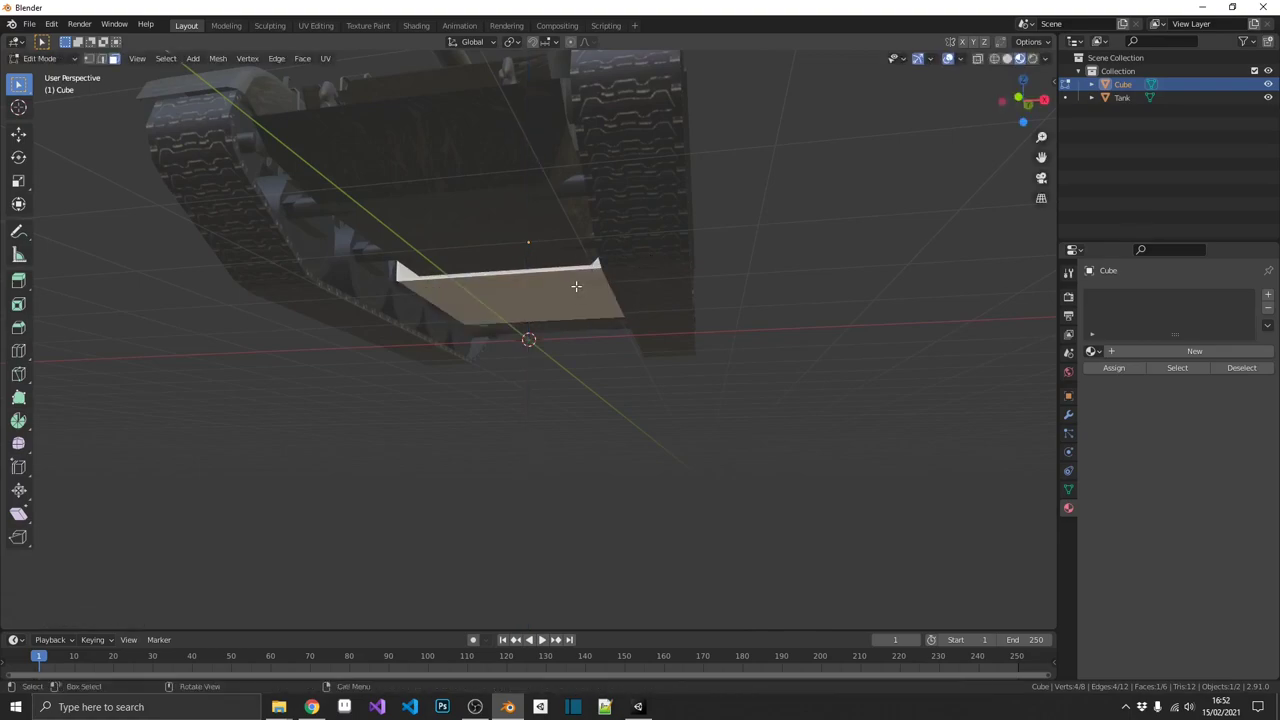
Stretch the cube's faces along Y to the tank's front and rear ends.
{"action": "middle_click_drag", "start_coordinate": [577, 286], "coordinate": [563, 259]}
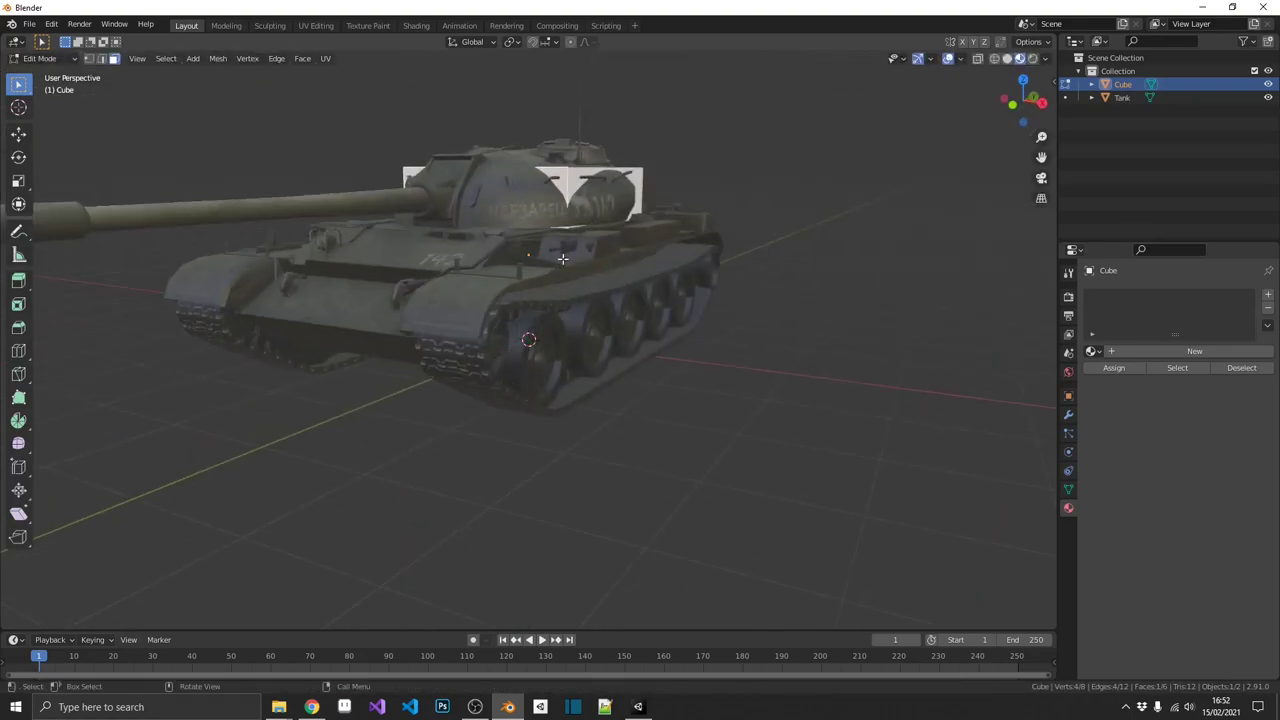
{"action": "key", "text": "g"}
{"action": "key", "text": "y"}
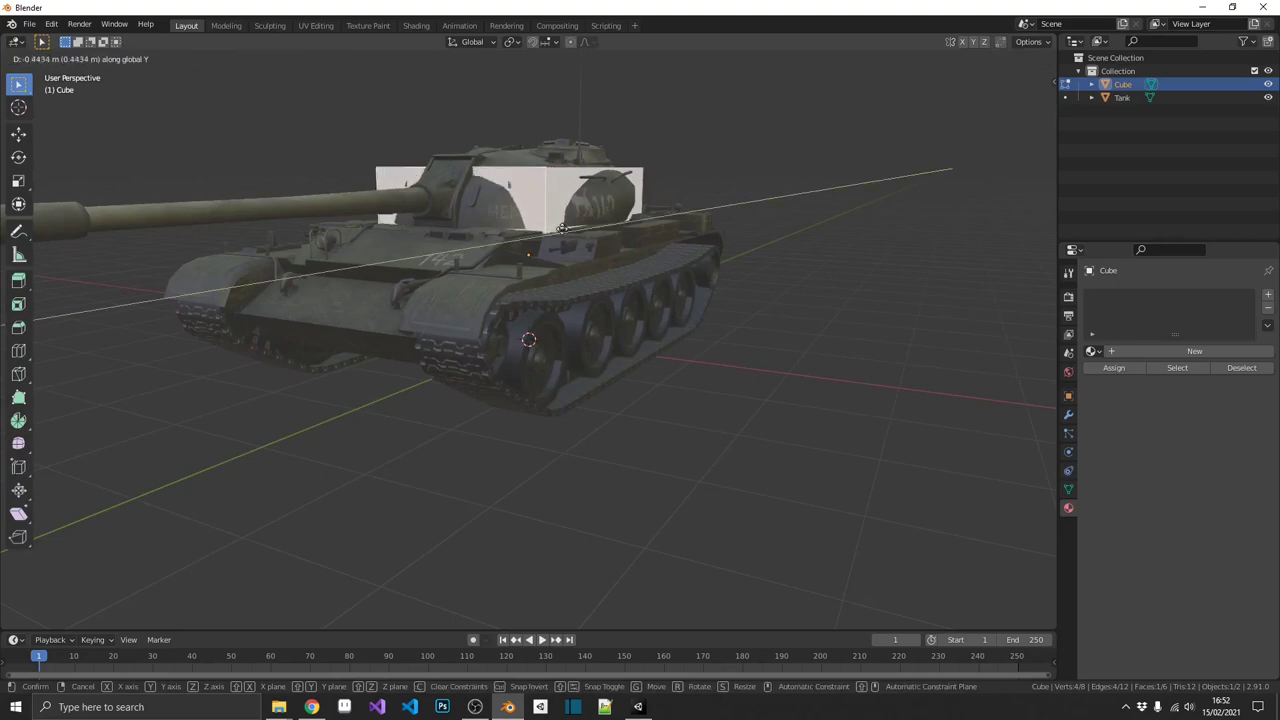
{"action": "left_click", "coordinate": [451, 287]}
{"action": "middle_click_drag", "start_coordinate": [718, 246], "coordinate": [590, 222]}
{"action": "key", "text": "g"}
{"action": "key", "text": "y"}
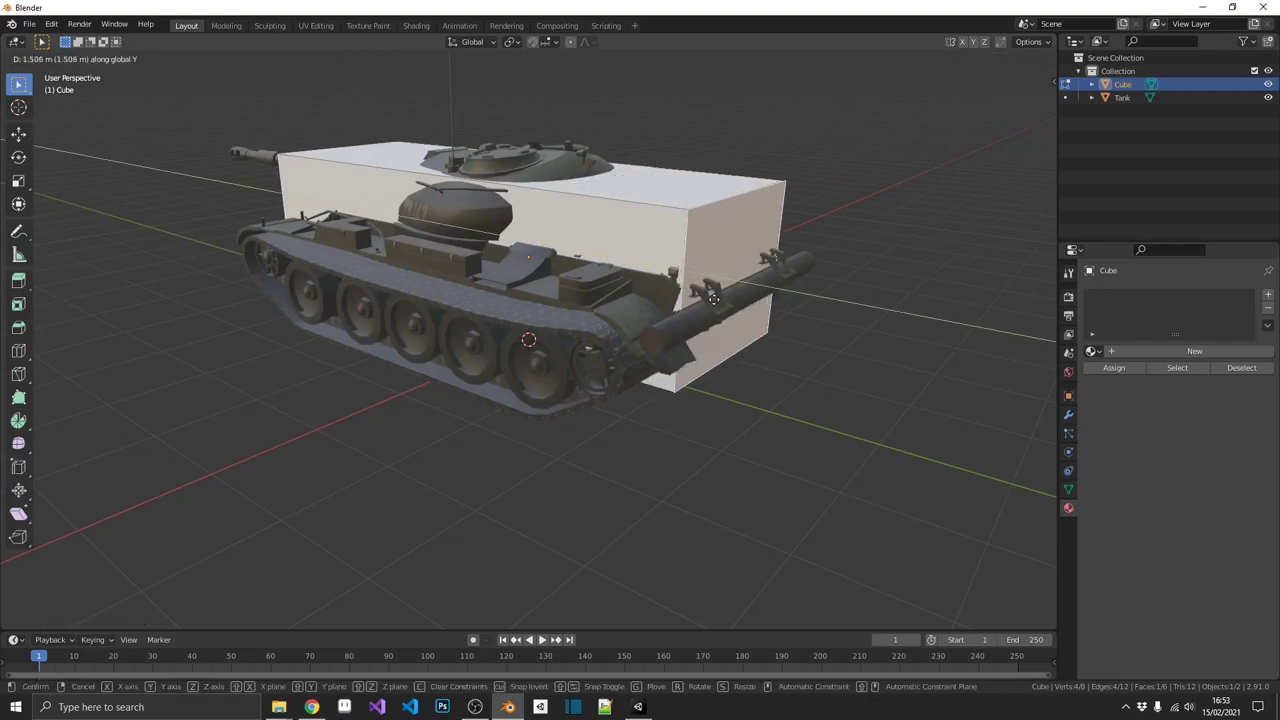
{"action": "left_click", "coordinate": [727, 308]}
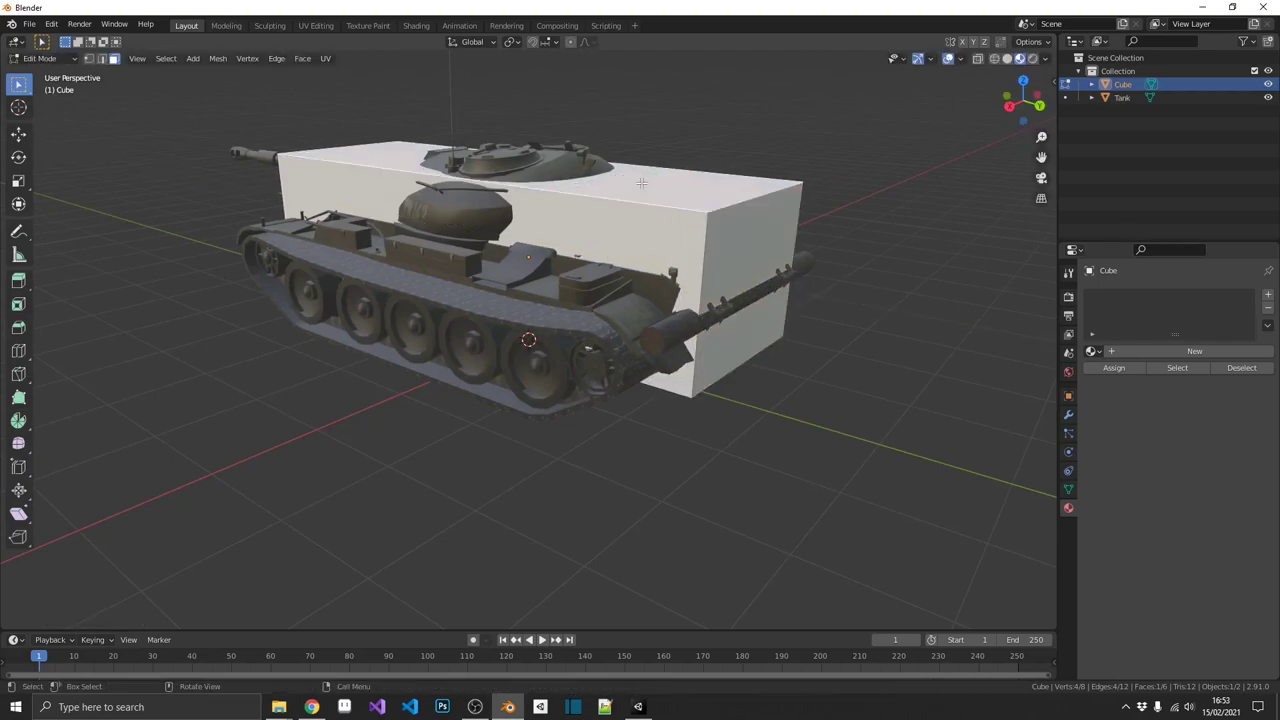
Lower the top face along Z to the hull deck, then apply the cube's transform.
{"action": "key", "text": "g"}
{"action": "key", "text": "z"}
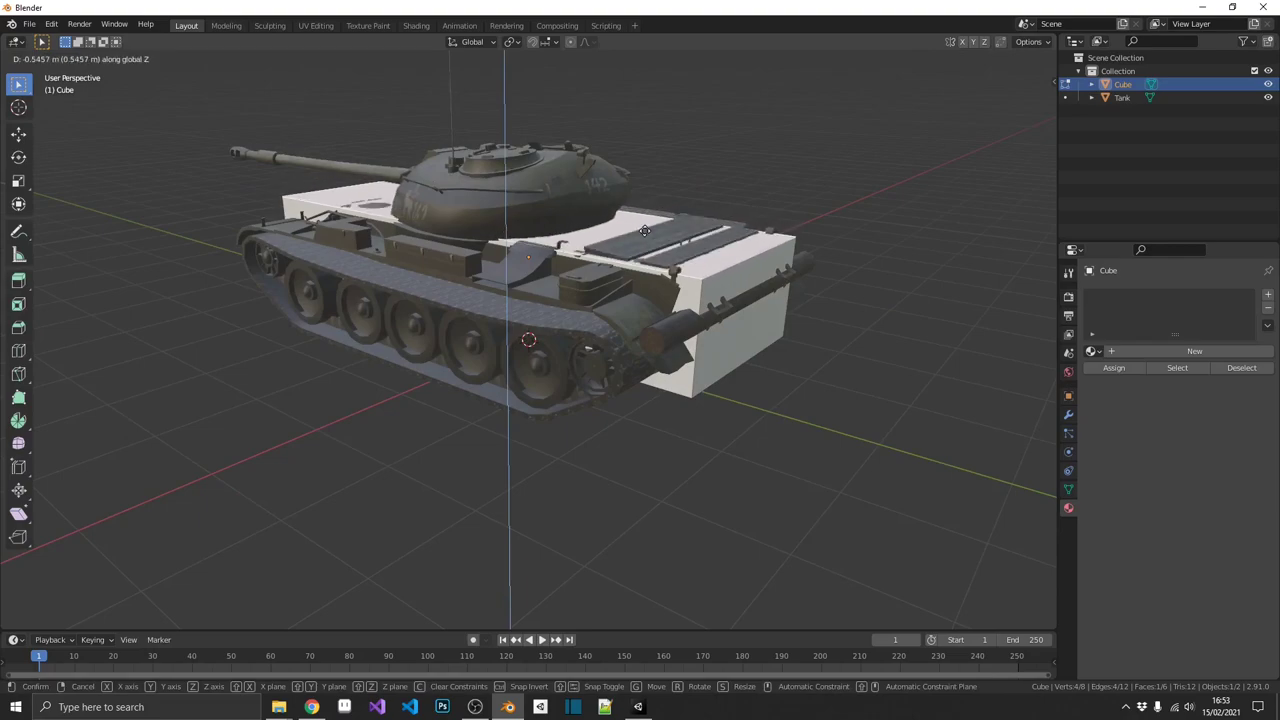
{"action": "left_click", "coordinate": [645, 229]}
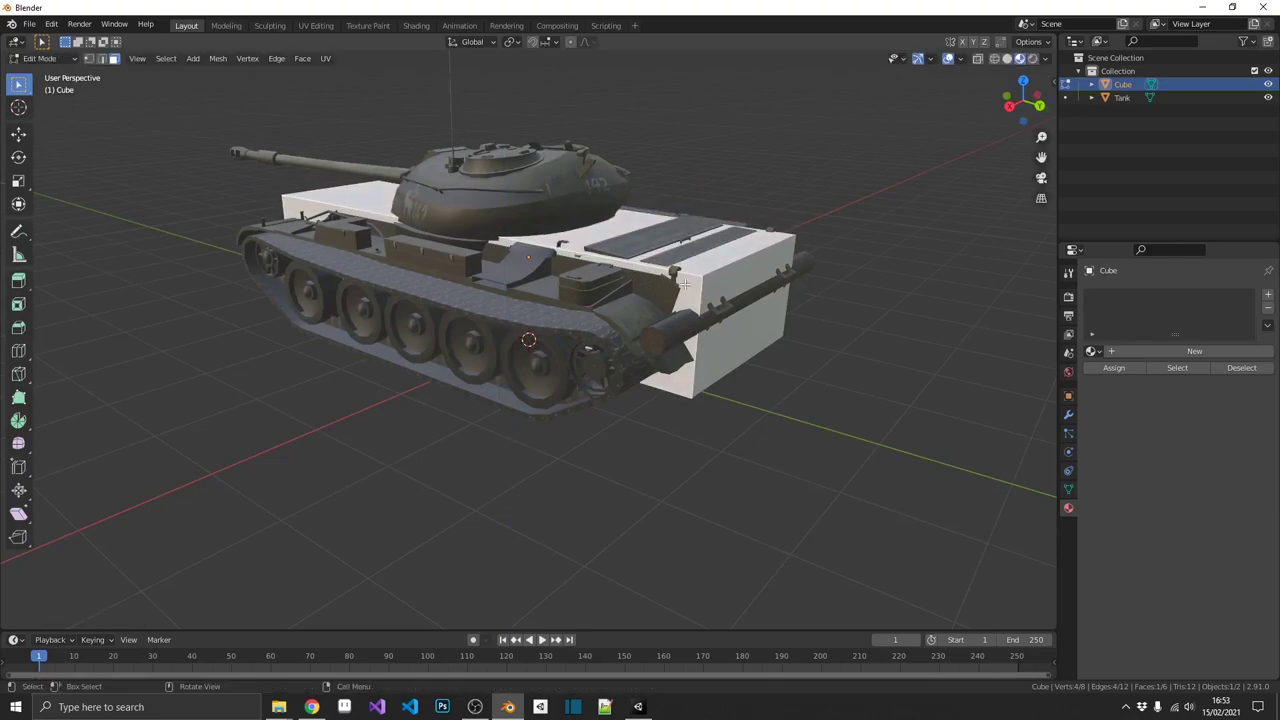
{"action": "middle_click_drag", "start_coordinate": [660, 293], "coordinate": [614, 326]}
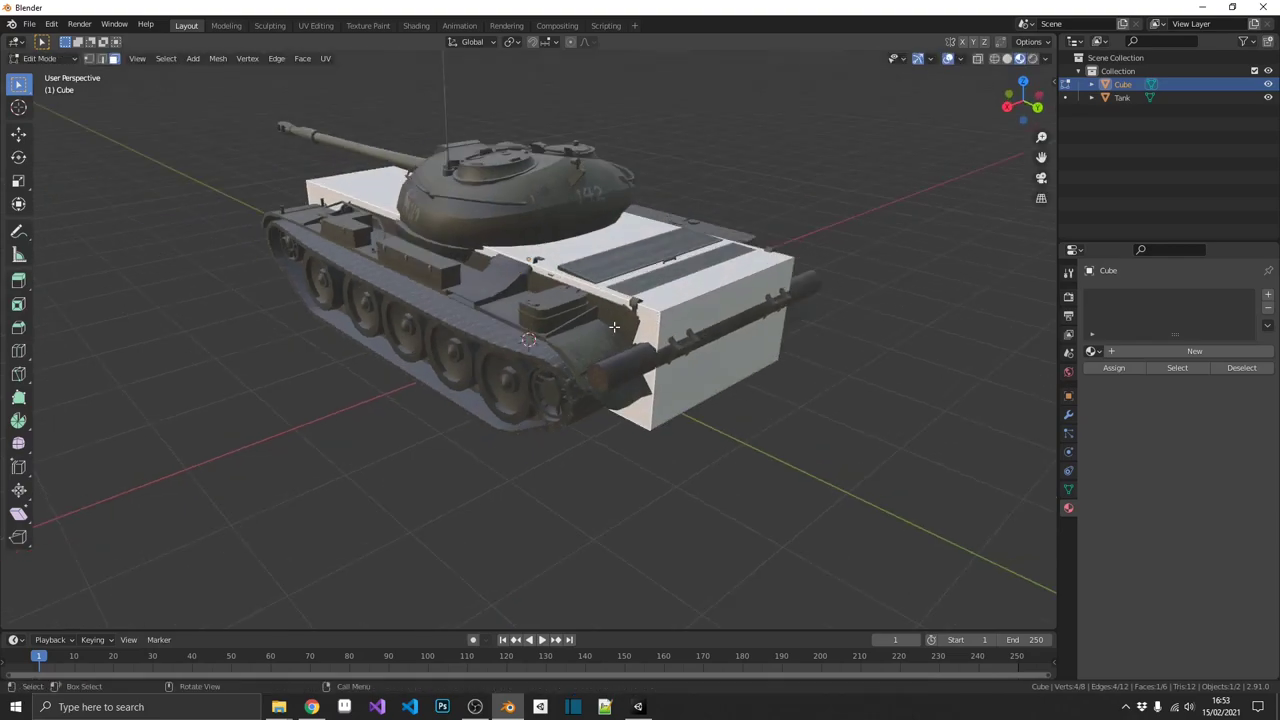
{"action": "key", "text": "Tab"}
{"action": "key", "text": "ctrl+a"}
{"action": "left_click", "coordinate": [724, 298]}
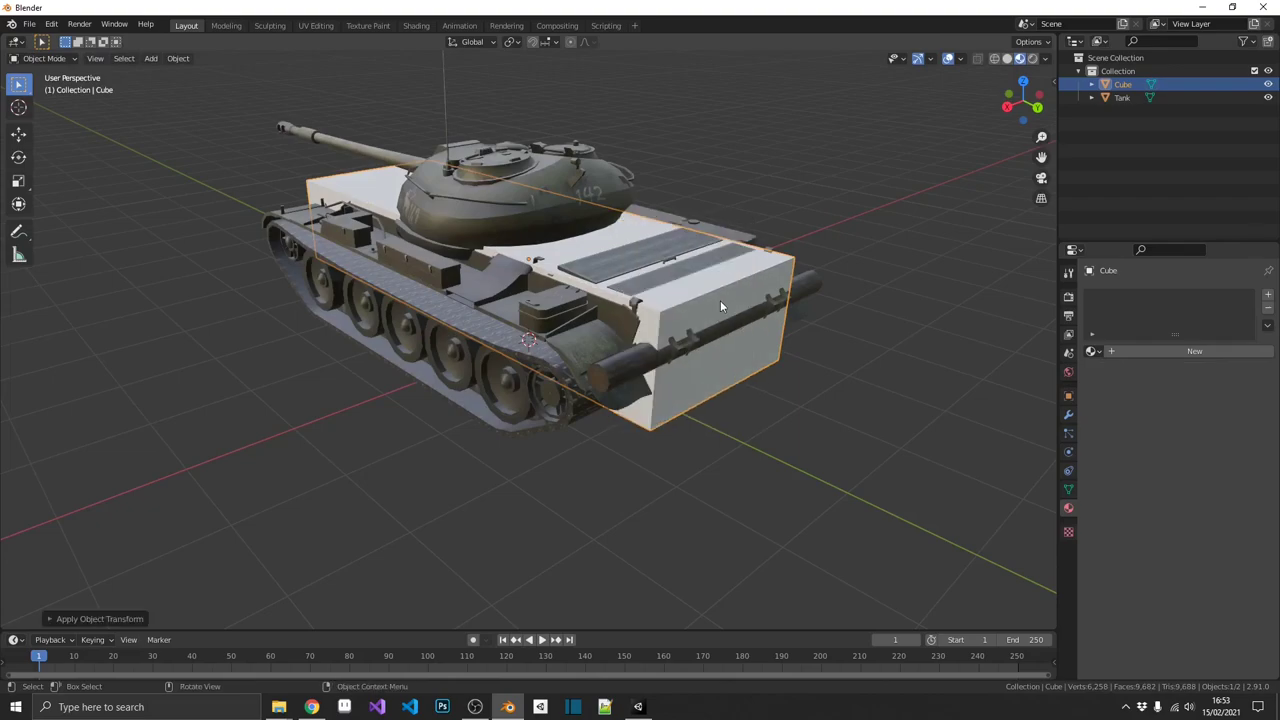
Apply the cube's rotation and scale, then inset and extrude its top face upward.
{"action": "key", "text": "ctrl+a"}
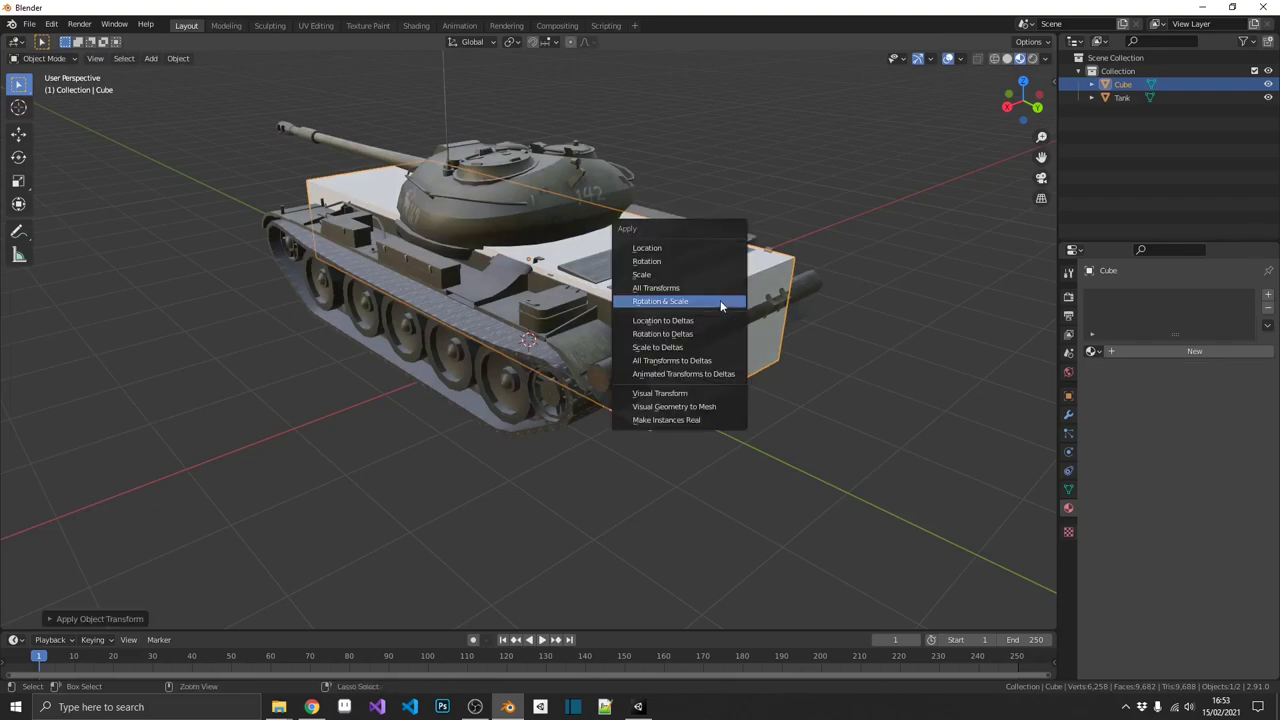
{"action": "left_click", "coordinate": [656, 308]}
{"action": "key", "text": "Tab"}
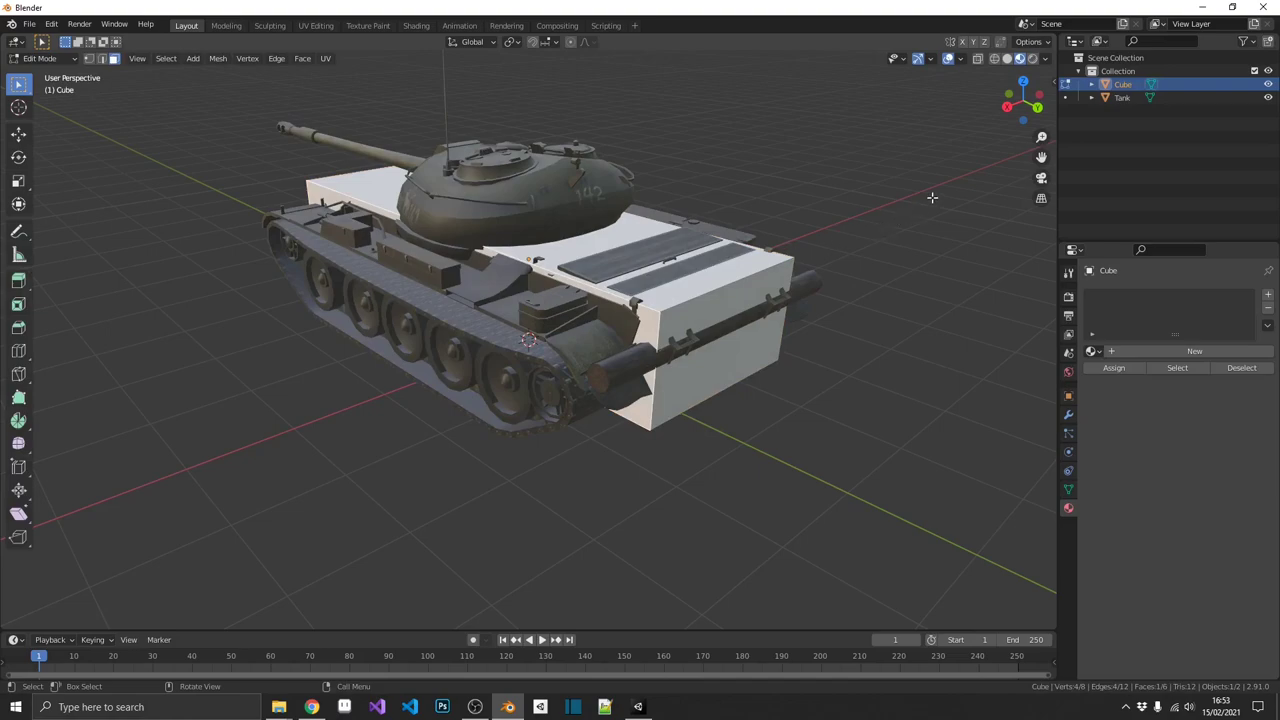
{"action": "key", "text": "i"}
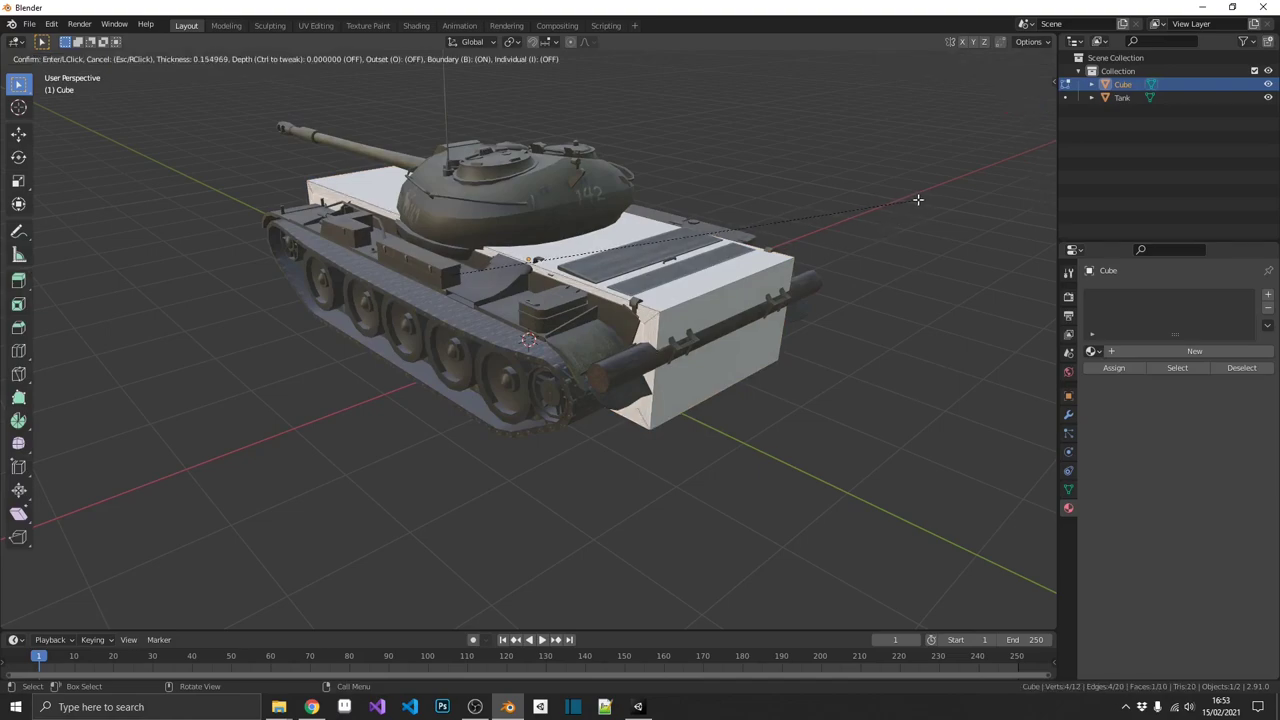
{"action": "left_click", "coordinate": [918, 200]}
{"action": "key", "text": "e"}
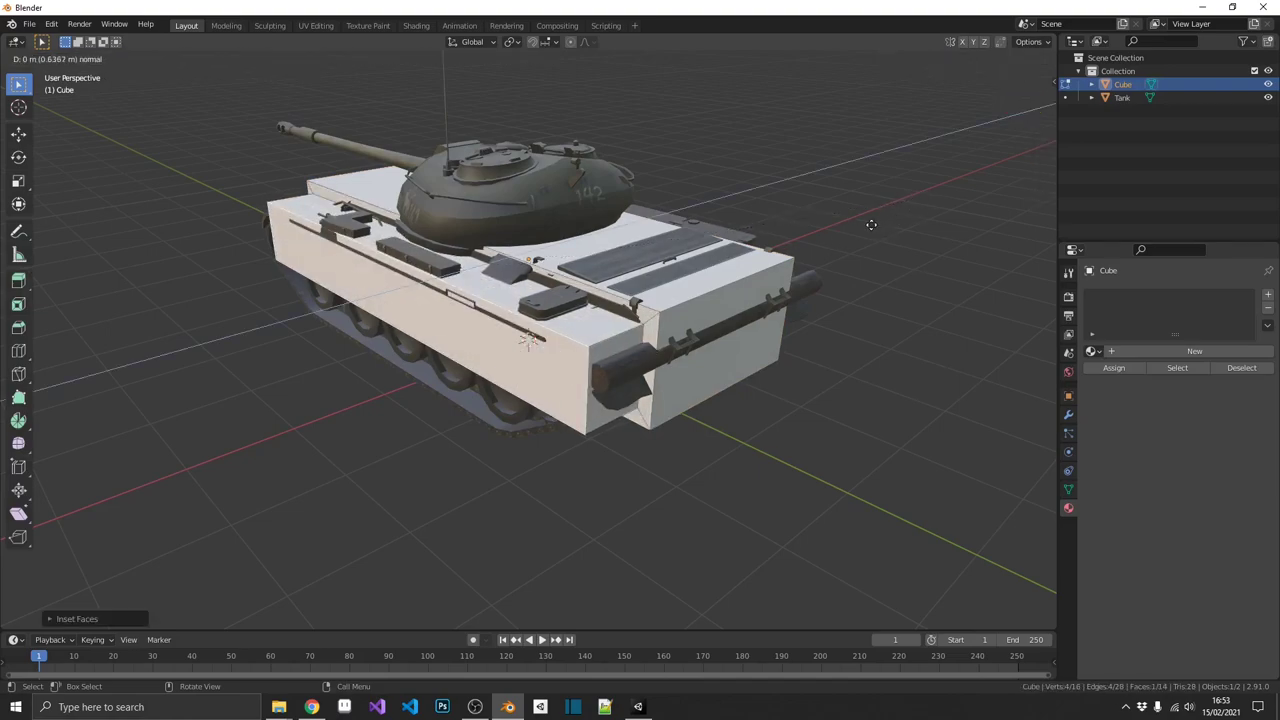
{"action": "left_click", "coordinate": [870, 226]}
Inset and extrude another face outward so the box covers the tracks.
{"action": "middle_click_drag", "start_coordinate": [834, 214], "coordinate": [541, 246]}
{"action": "left_click", "coordinate": [702, 276]}
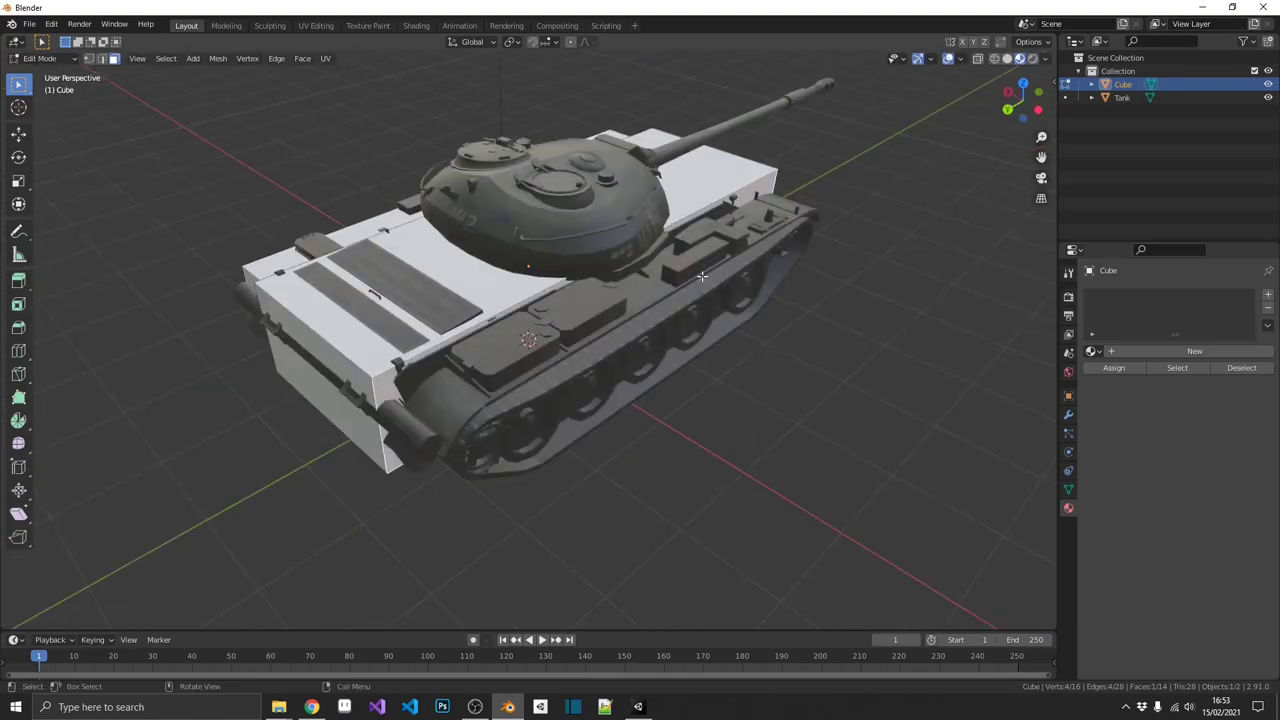
{"action": "key", "text": "i"}
{"action": "left_click", "coordinate": [846, 186]}
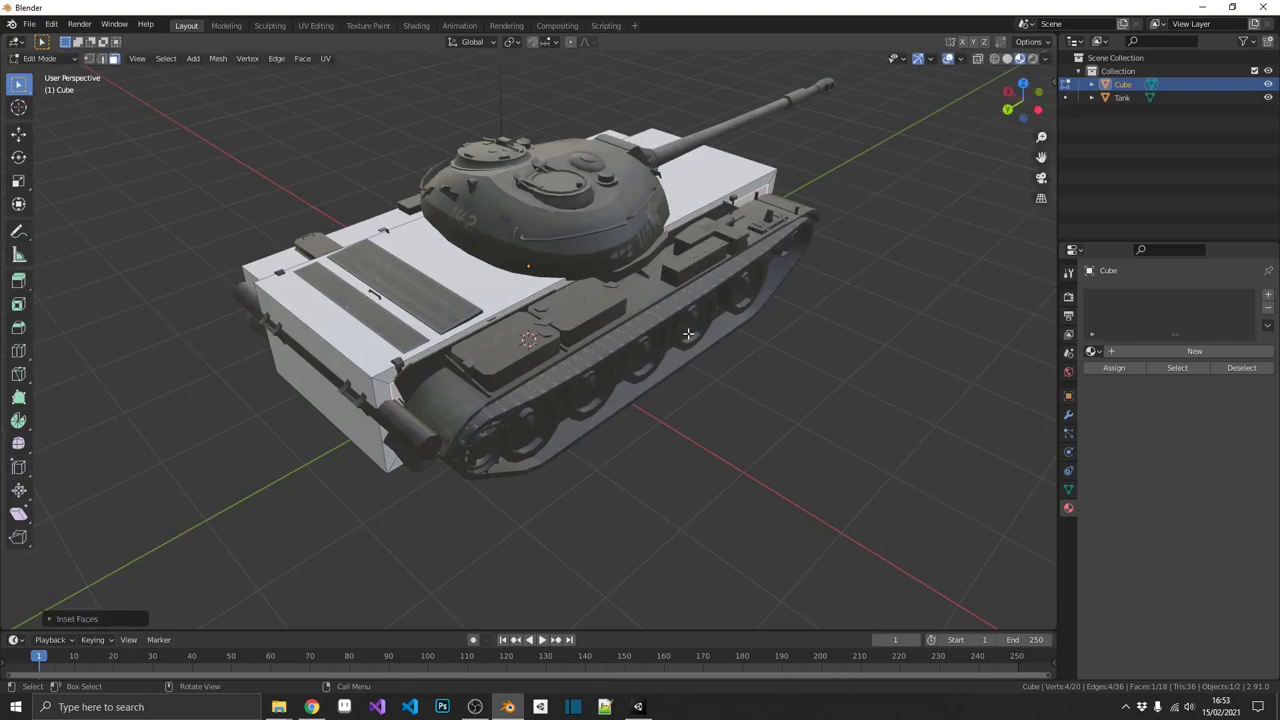
{"action": "key", "text": "e"}
{"action": "left_click", "coordinate": [694, 372]}
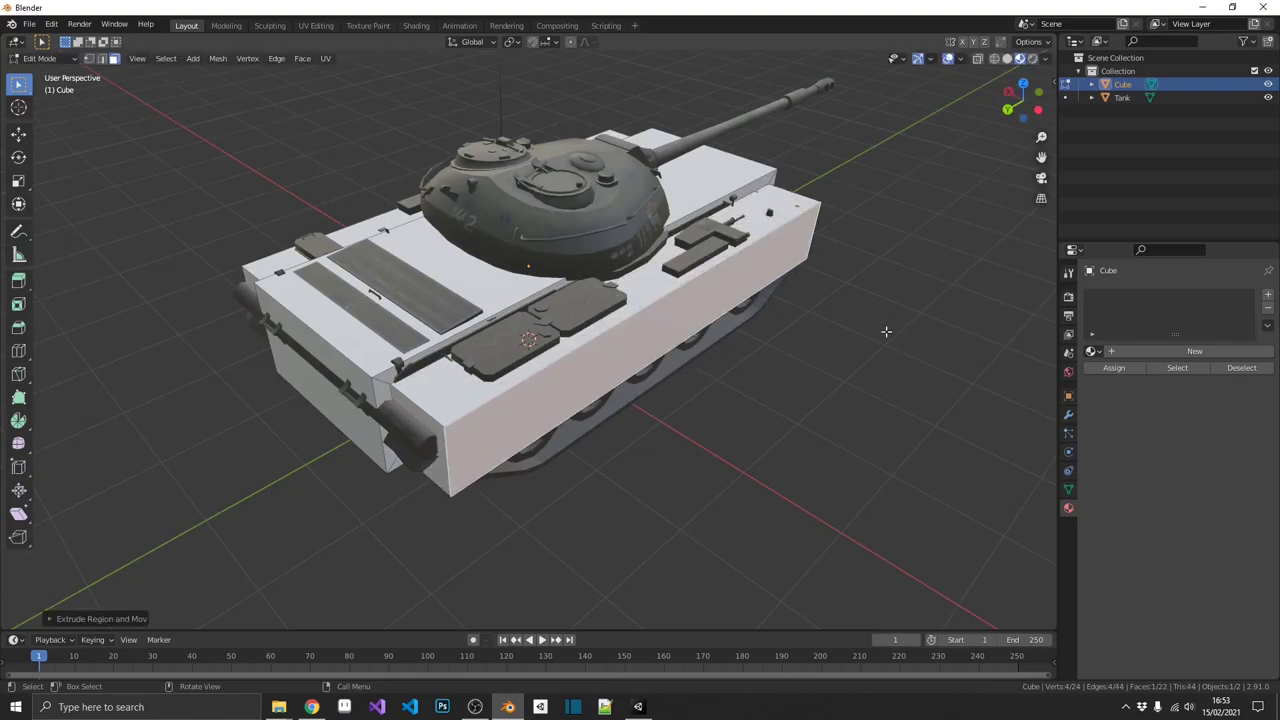
{"action": "middle_click_drag", "start_coordinate": [886, 280], "coordinate": [804, 270]}
{"action": "key", "text": "ctrl+a"}
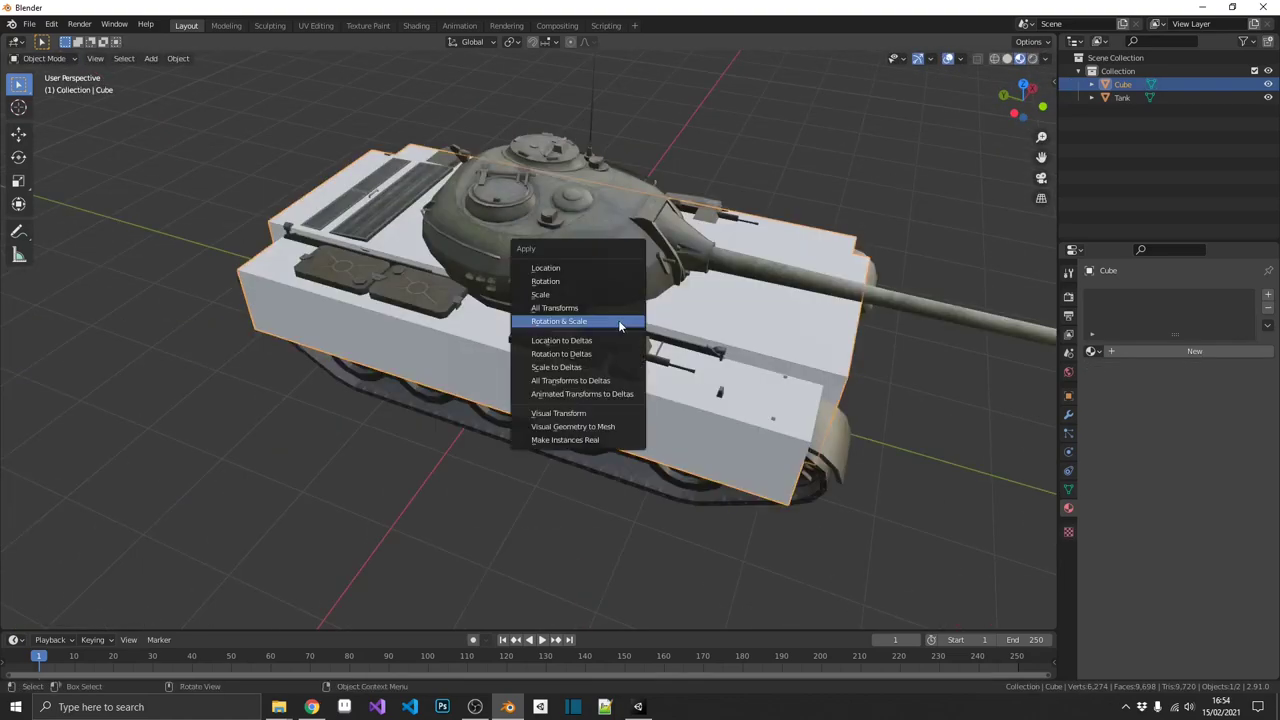
Apply the cube's rotation and scale, then add an icosphere raised up onto the turret.
{"action": "left_click", "coordinate": [620, 326]}
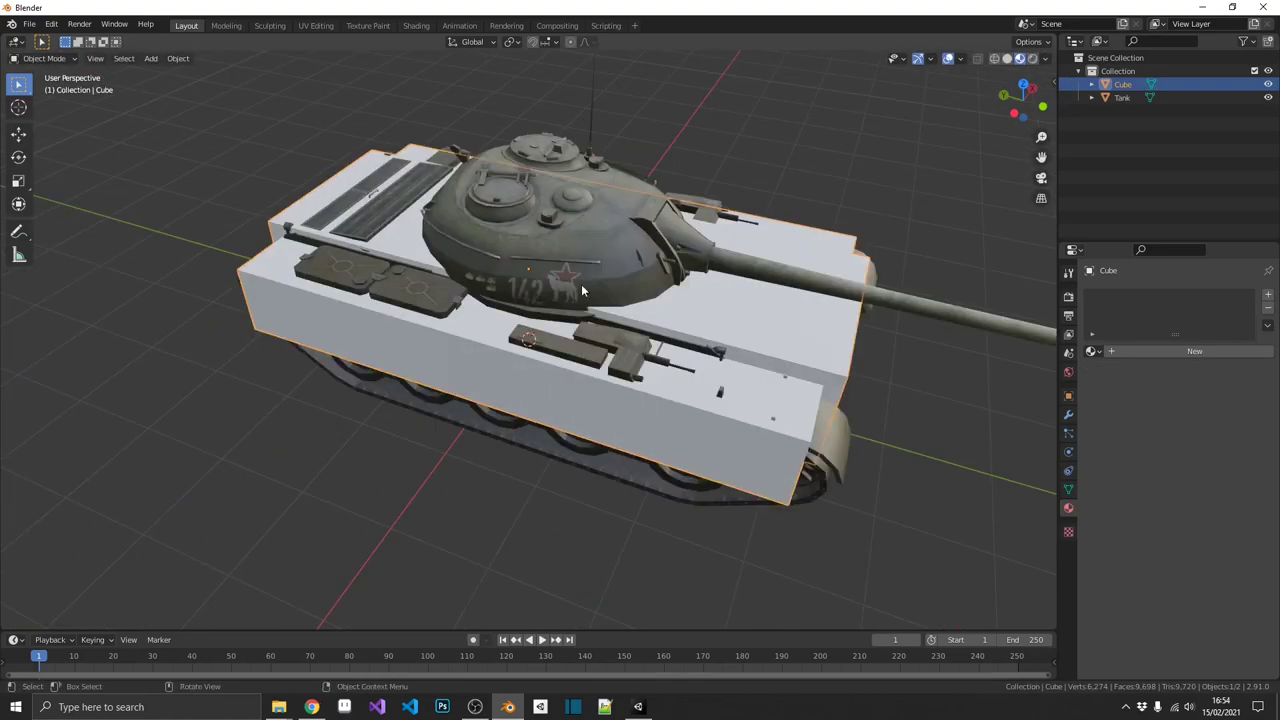
{"action": "key", "text": "shift+a"}
{"action": "mouse_move", "coordinate": [582, 284]}
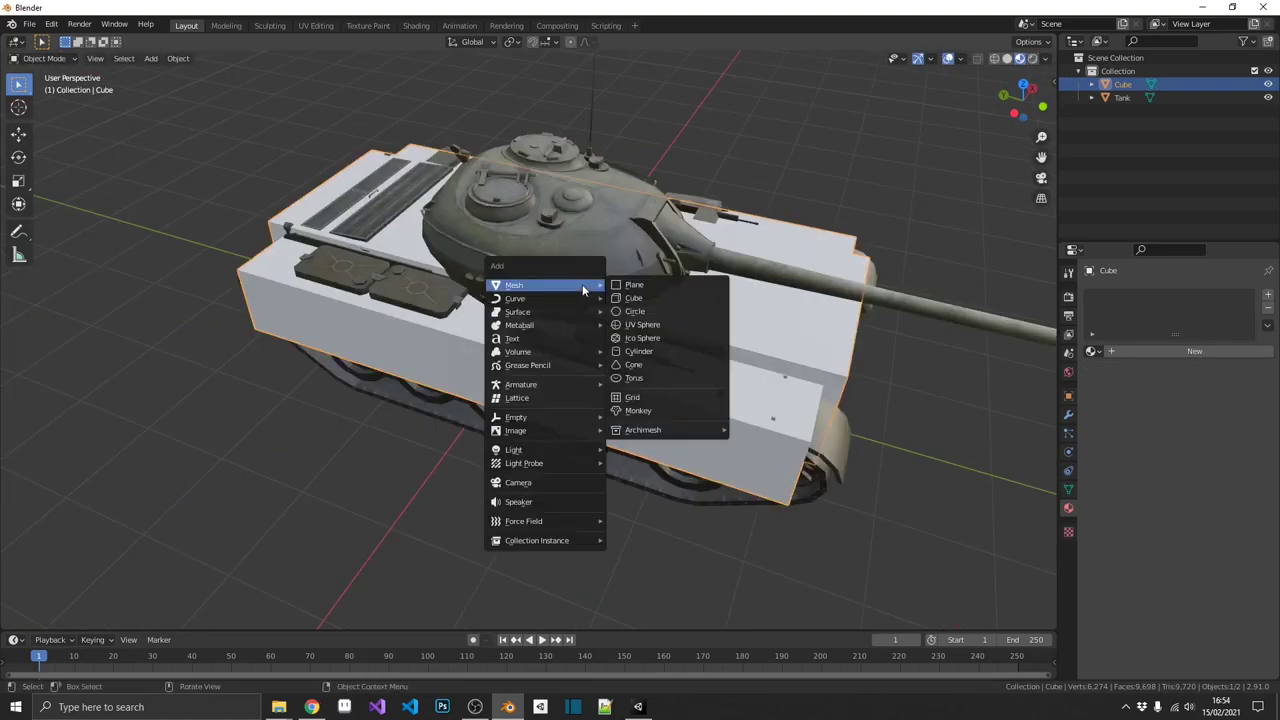
{"action": "left_click", "coordinate": [658, 338]}
{"action": "key", "text": "g"}
{"action": "key", "text": "z"}
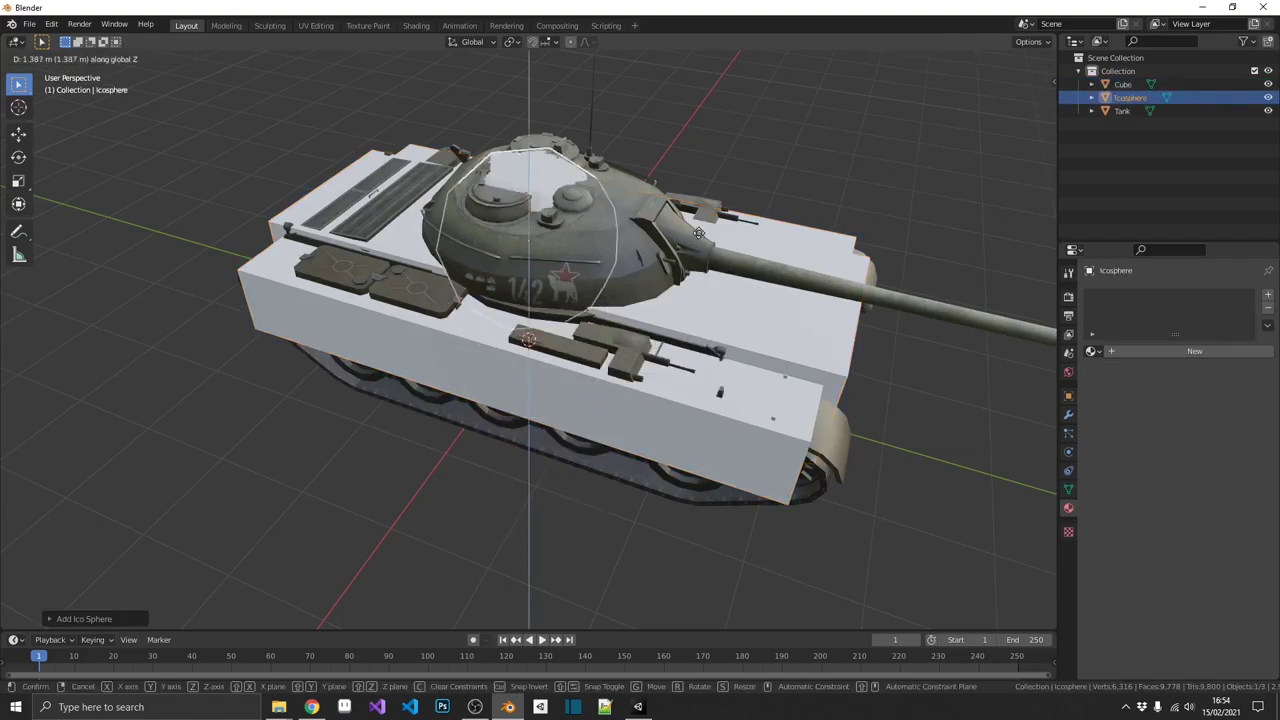
{"action": "left_click", "coordinate": [700, 215]}
In top orthographic view, centre the icosphere over the turret.
{"action": "key", "text": "KP_7"}
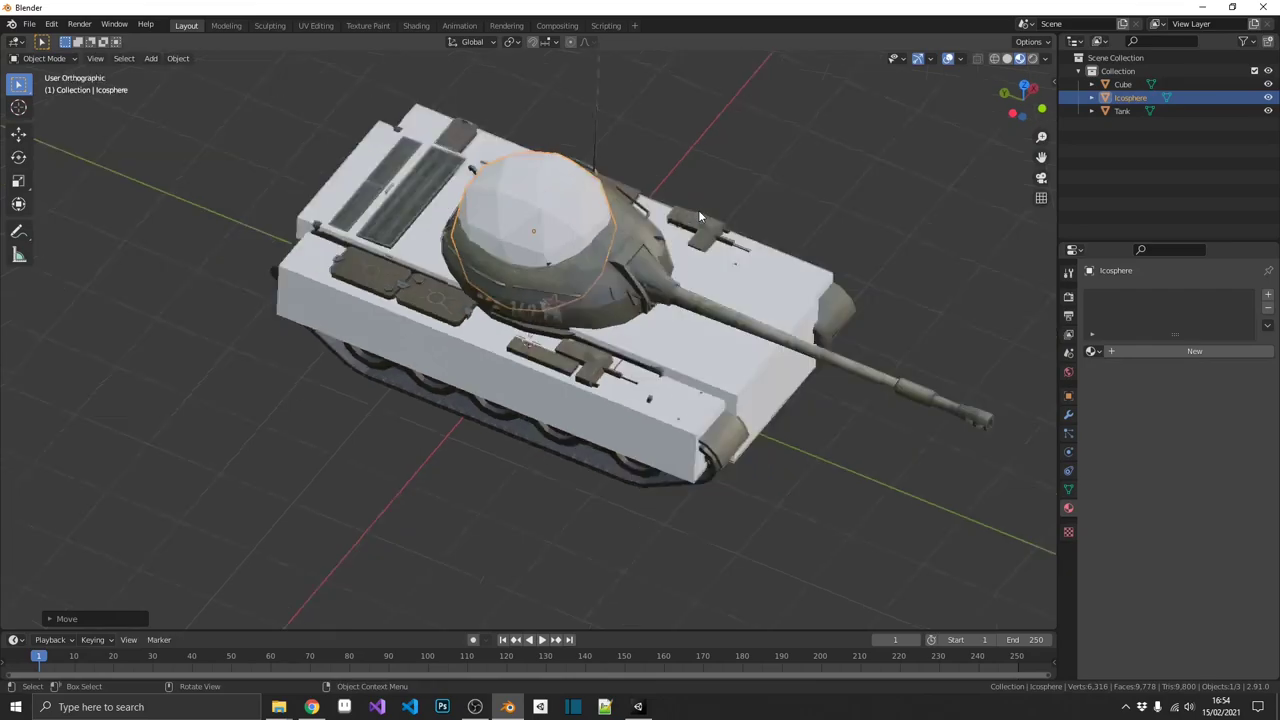
{"action": "scroll", "coordinate": [640, 360], "scroll_direction": "up", "scroll_amount": 7}
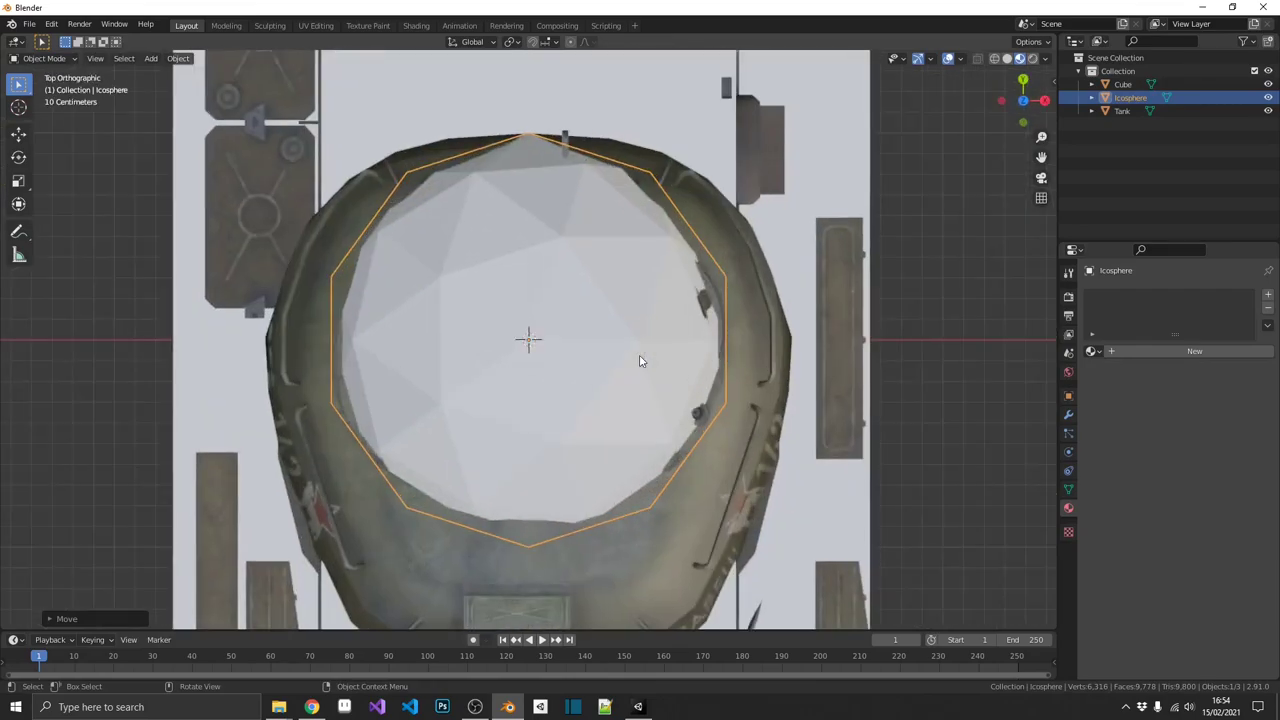
{"action": "scroll", "coordinate": [645, 358], "scroll_direction": "down", "scroll_amount": 6}
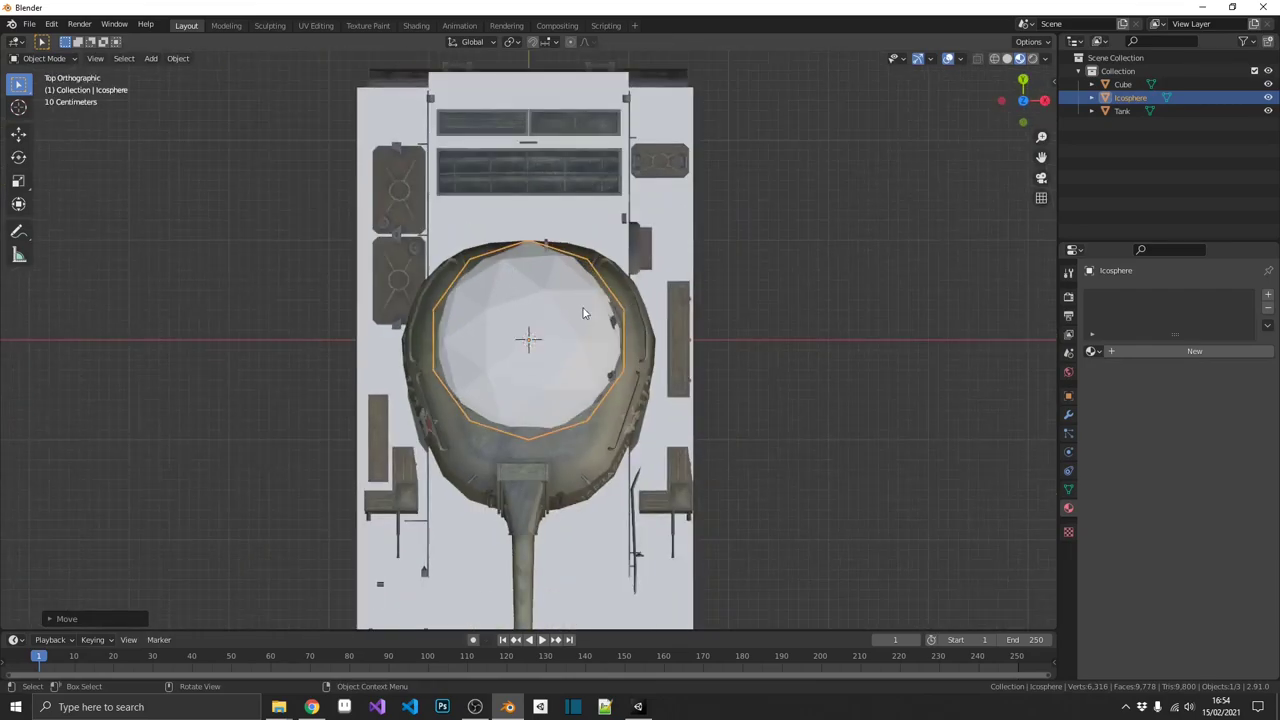
{"action": "key", "text": "g"}
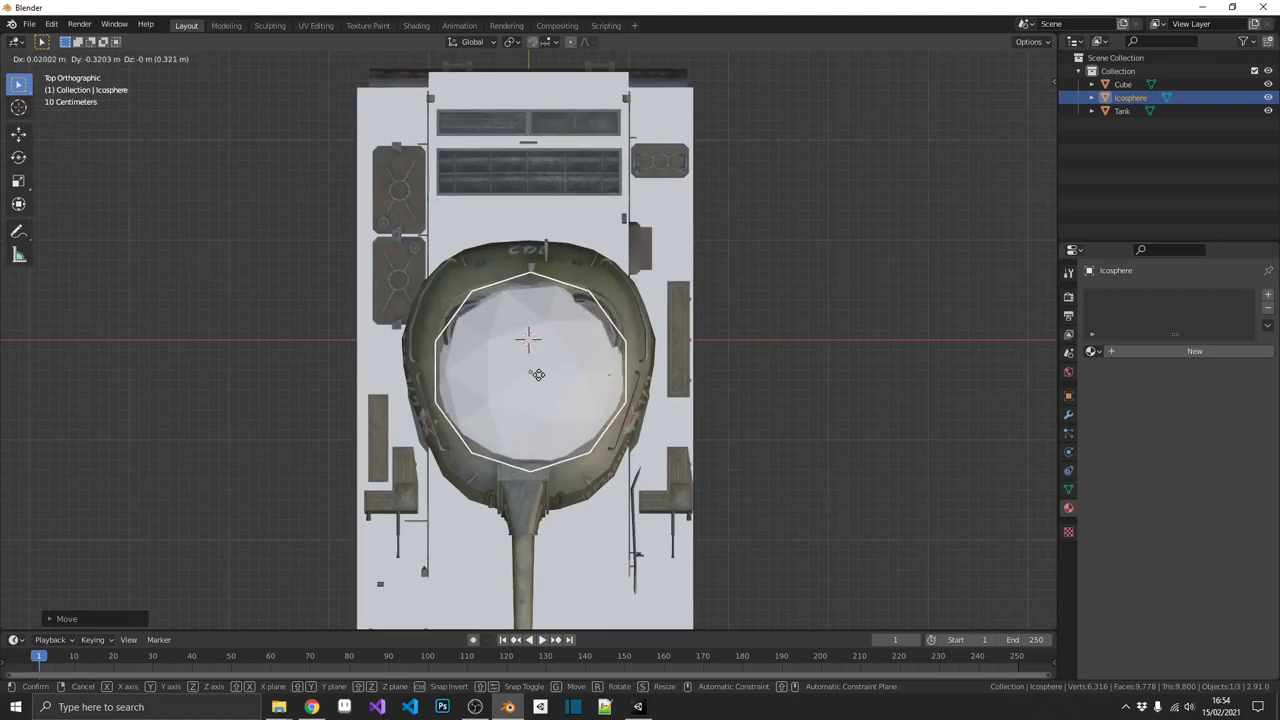
{"action": "left_click", "coordinate": [539, 380]}
Scale the icosphere along Y and X to match the turret's length and width.
{"action": "key", "text": "s"}
{"action": "key", "text": "y"}
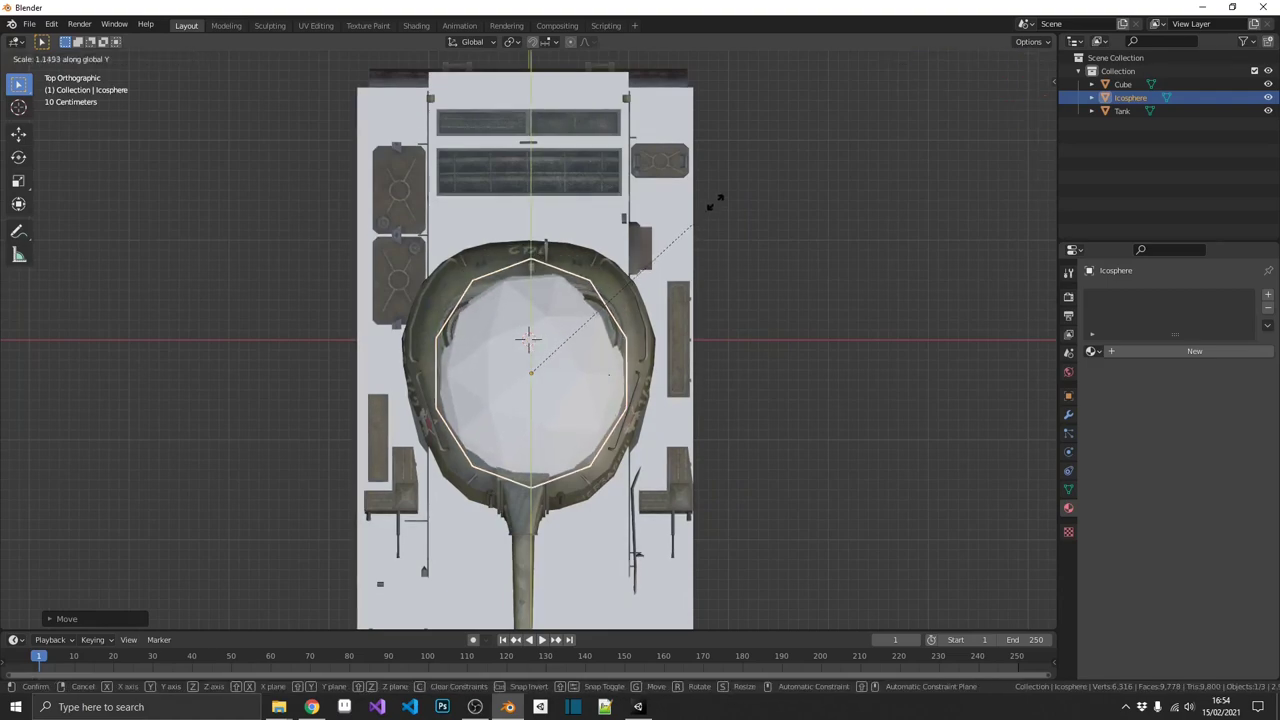
{"action": "left_click", "coordinate": [743, 220]}
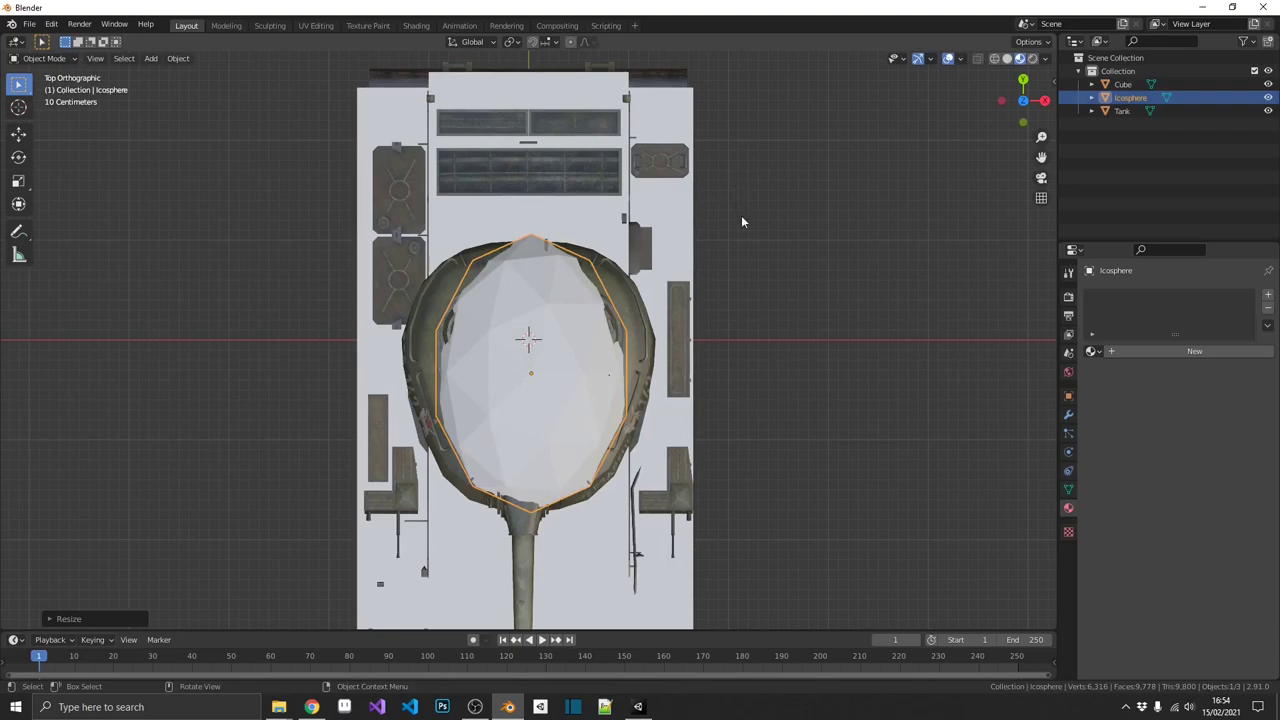
{"action": "key", "text": "s"}
{"action": "key", "text": "x"}
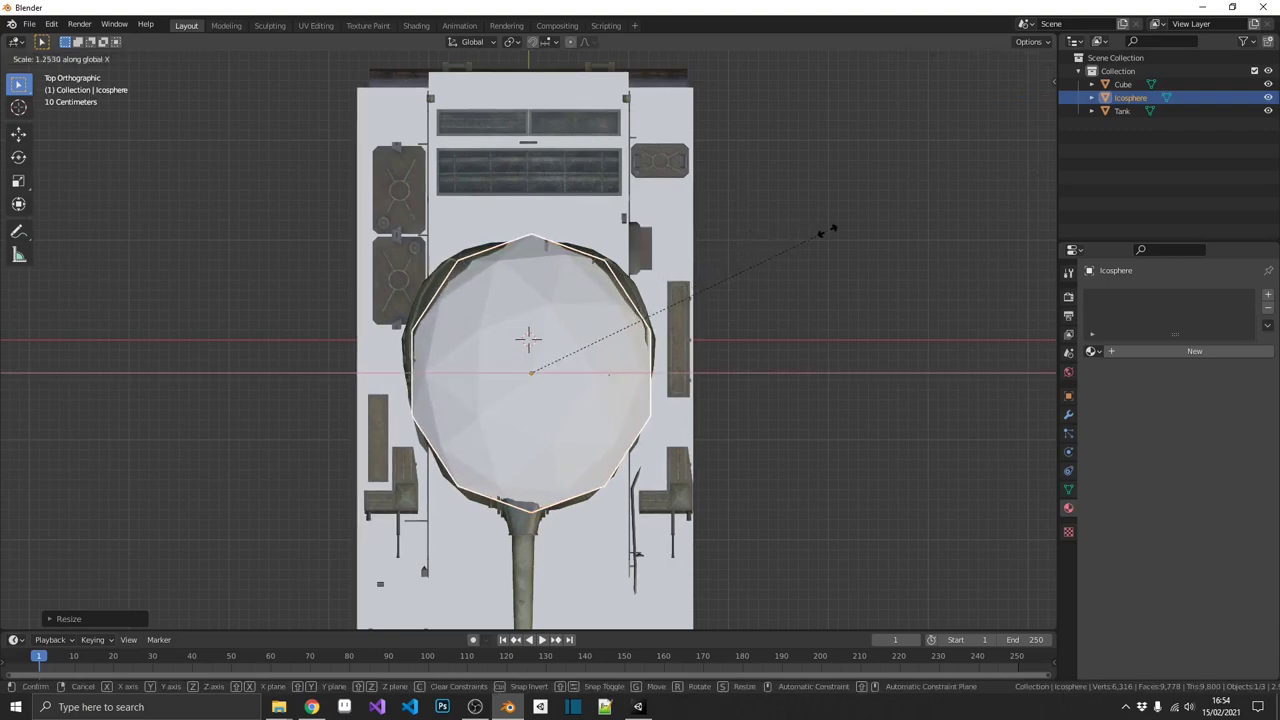
{"action": "left_click", "coordinate": [829, 229]}
{"action": "middle_click_drag", "start_coordinate": [829, 229], "coordinate": [666, 320]}
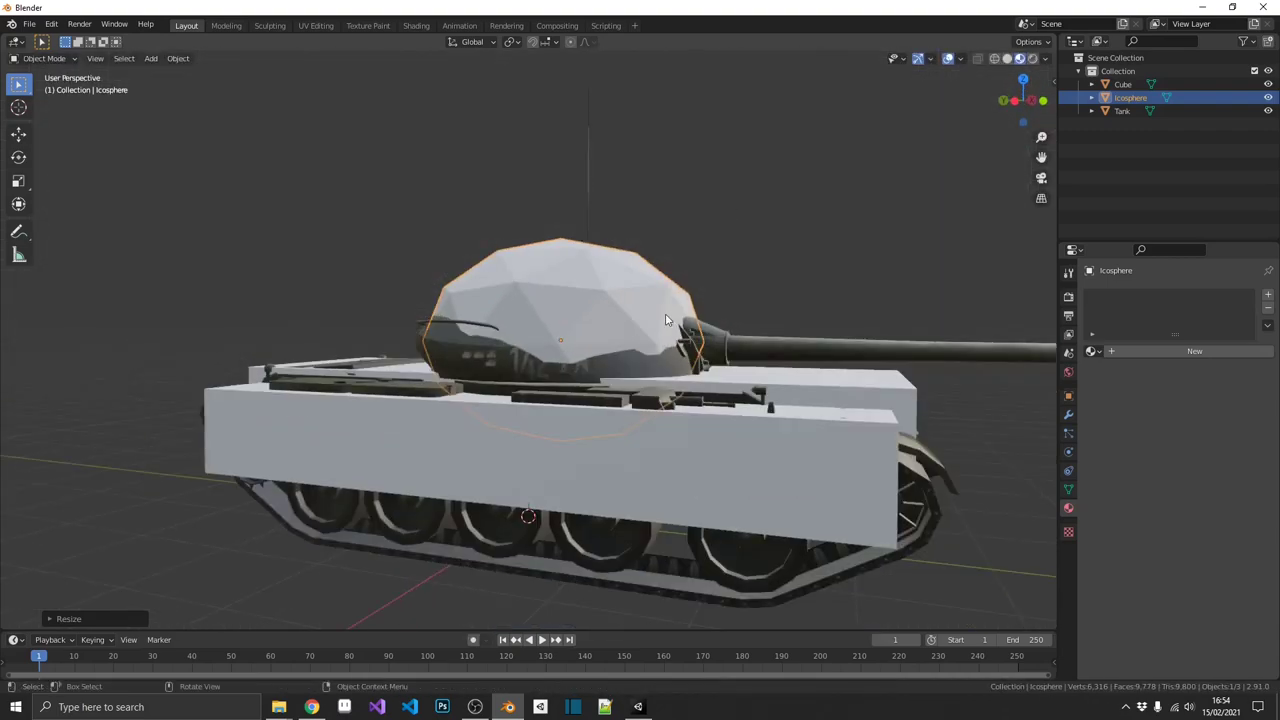
Raise the icosphere, then circle-select and delete its lower faces in Edit Mode.
{"action": "key", "text": "g"}
{"action": "key", "text": "z"}
{"action": "left_click", "coordinate": [681, 171]}
{"action": "key", "text": "Tab"}
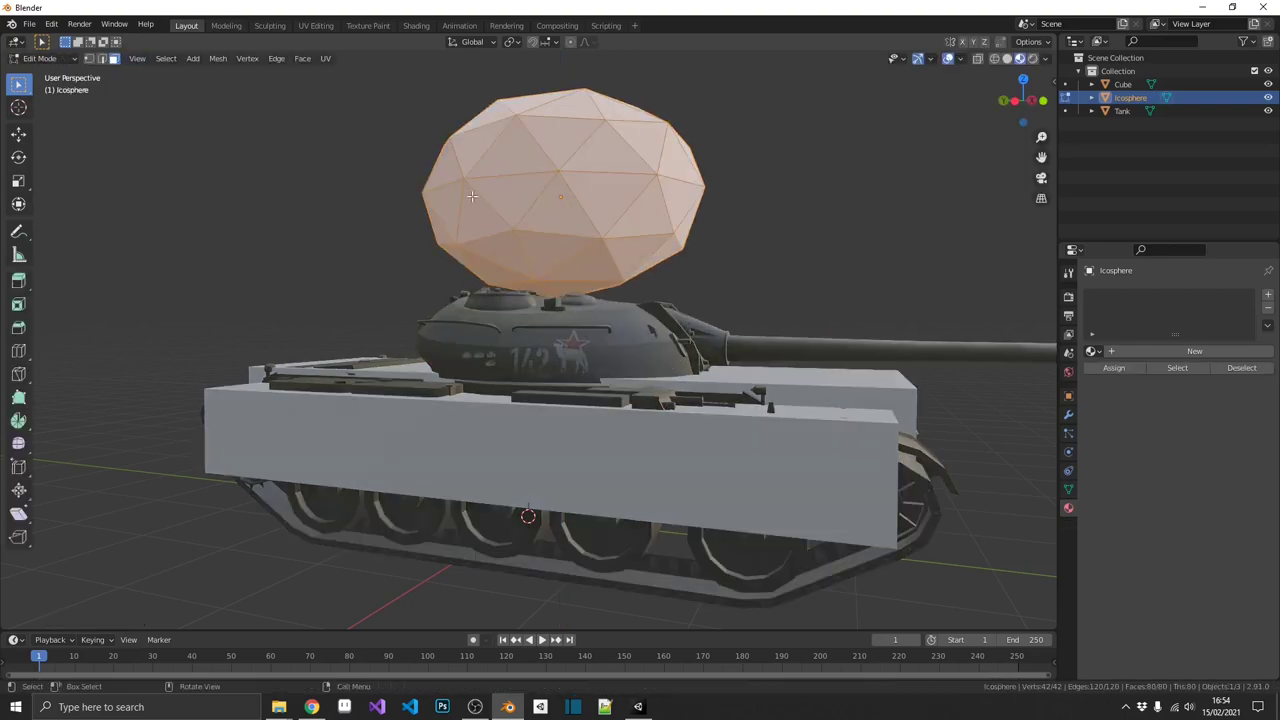
{"action": "key", "text": "alt+a"}
{"action": "key", "text": "c"}
{"action": "mouse_move", "coordinate": [615, 215]}
{"action": "left_mouse_down"}
{"action": "mouse_move", "coordinate": [478, 220]}
{"action": "mouse_move", "coordinate": [452, 248]}
{"action": "mouse_move", "coordinate": [506, 286]}
{"action": "mouse_move", "coordinate": [631, 272]}
{"action": "mouse_move", "coordinate": [703, 212]}
{"action": "left_mouse_up"}
{"action": "key", "text": "Escape"}
{"action": "key", "text": "x"}
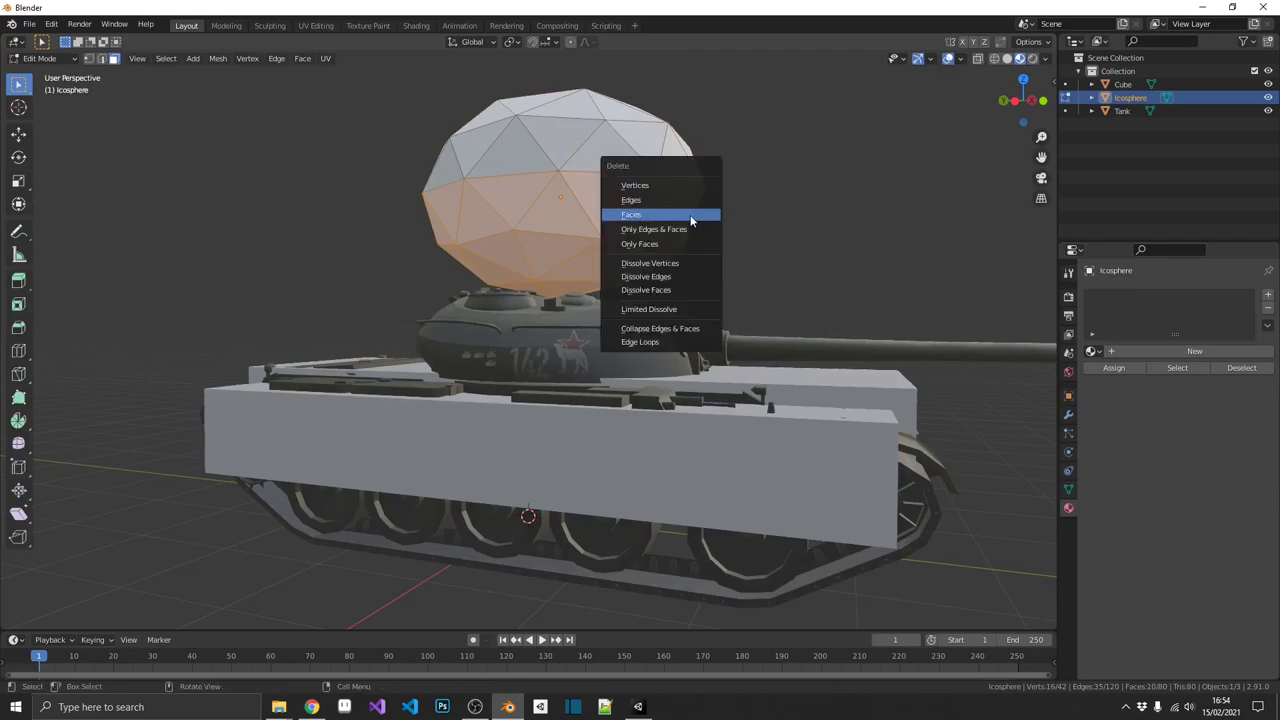
{"action": "left_click", "coordinate": [690, 220]}
Delete the remaining lower band of faces, leaving only a dome.
{"action": "key", "text": "c"}
{"action": "mouse_move", "coordinate": [630, 245]}
{"action": "left_mouse_down"}
{"action": "mouse_move", "coordinate": [486, 253]}
{"action": "mouse_move", "coordinate": [415, 234]}
{"action": "left_mouse_up"}
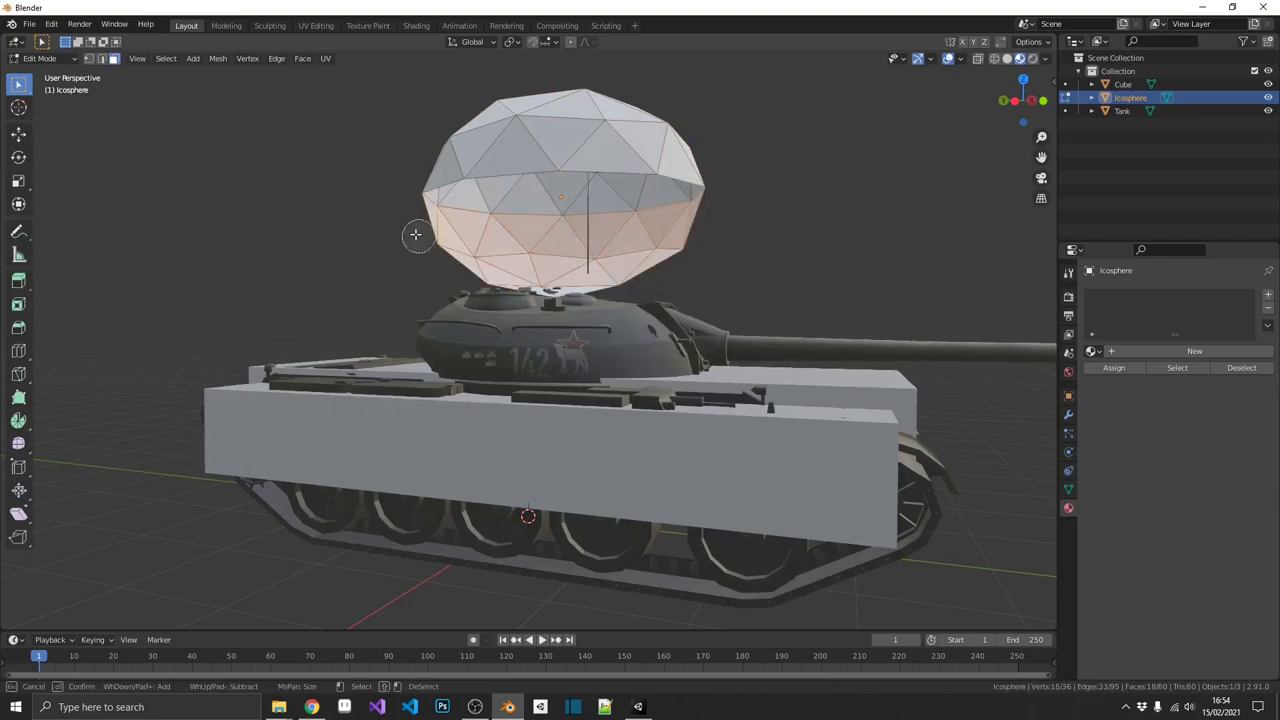
{"action": "key", "text": "Escape"}
{"action": "key", "text": "x"}
{"action": "left_click", "coordinate": [615, 287]}
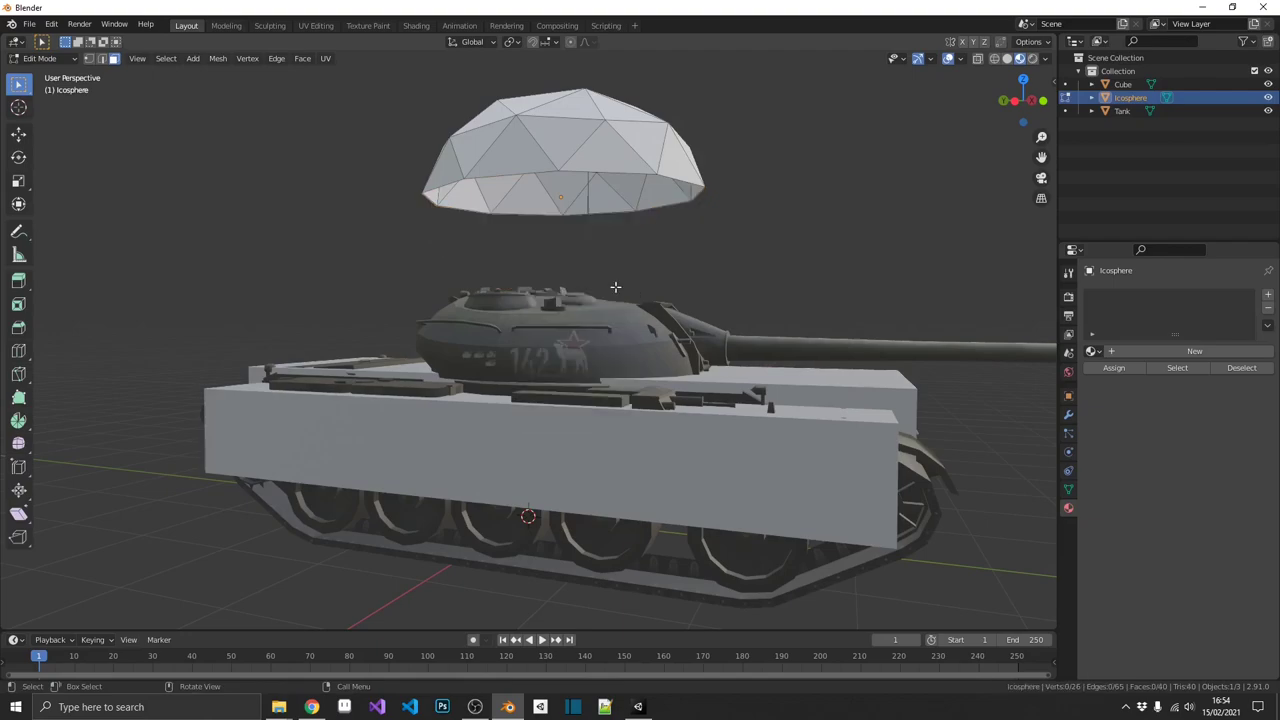
Lower the dome along Z until it caps the turret.
{"action": "key", "text": "Tab"}
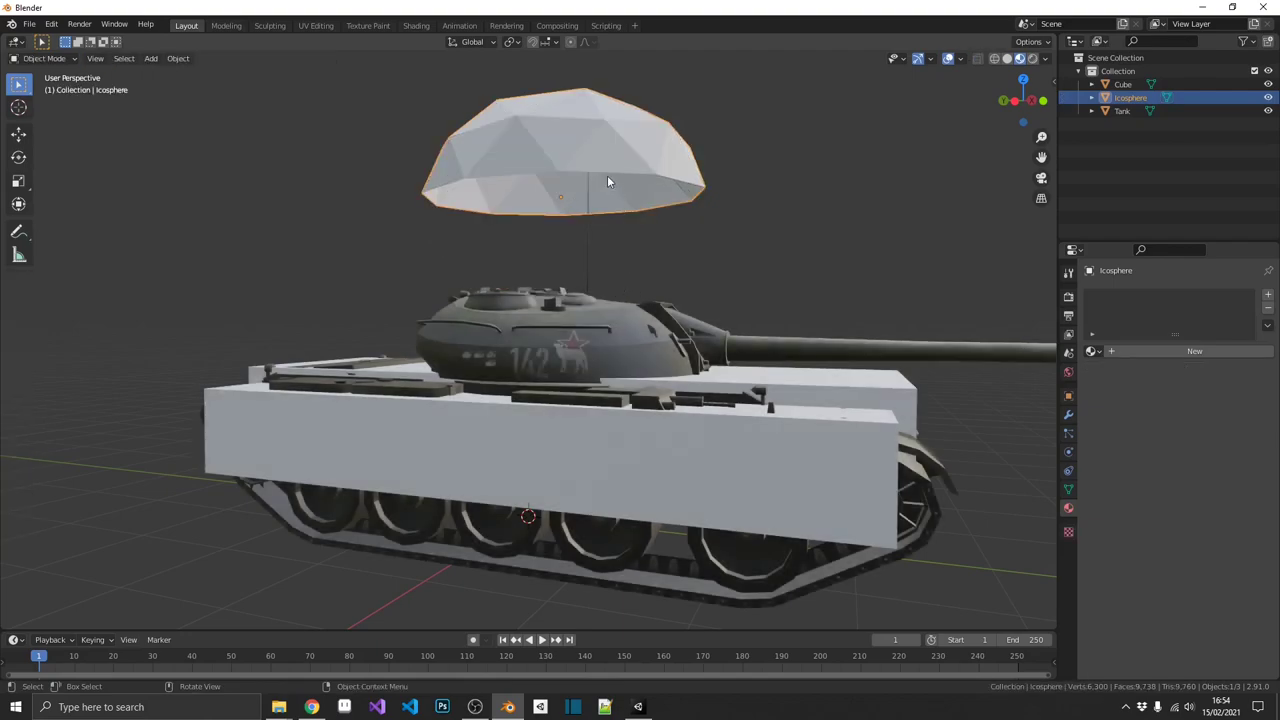
{"action": "key", "text": "g"}
{"action": "key", "text": "z"}
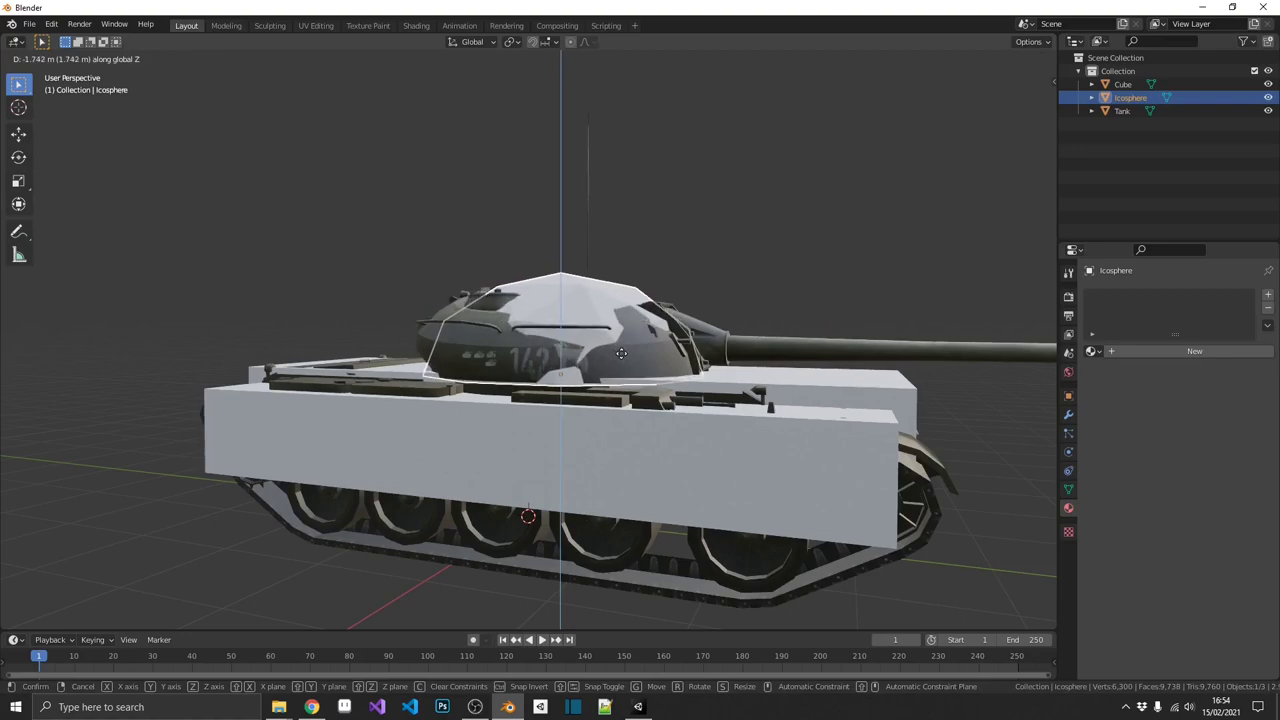
{"action": "left_click", "coordinate": [621, 353]}
Add a new cube near the gun and scale it down to a small box.
{"action": "key", "text": "shift+grave"}
{"action": "key", "text": "w"}
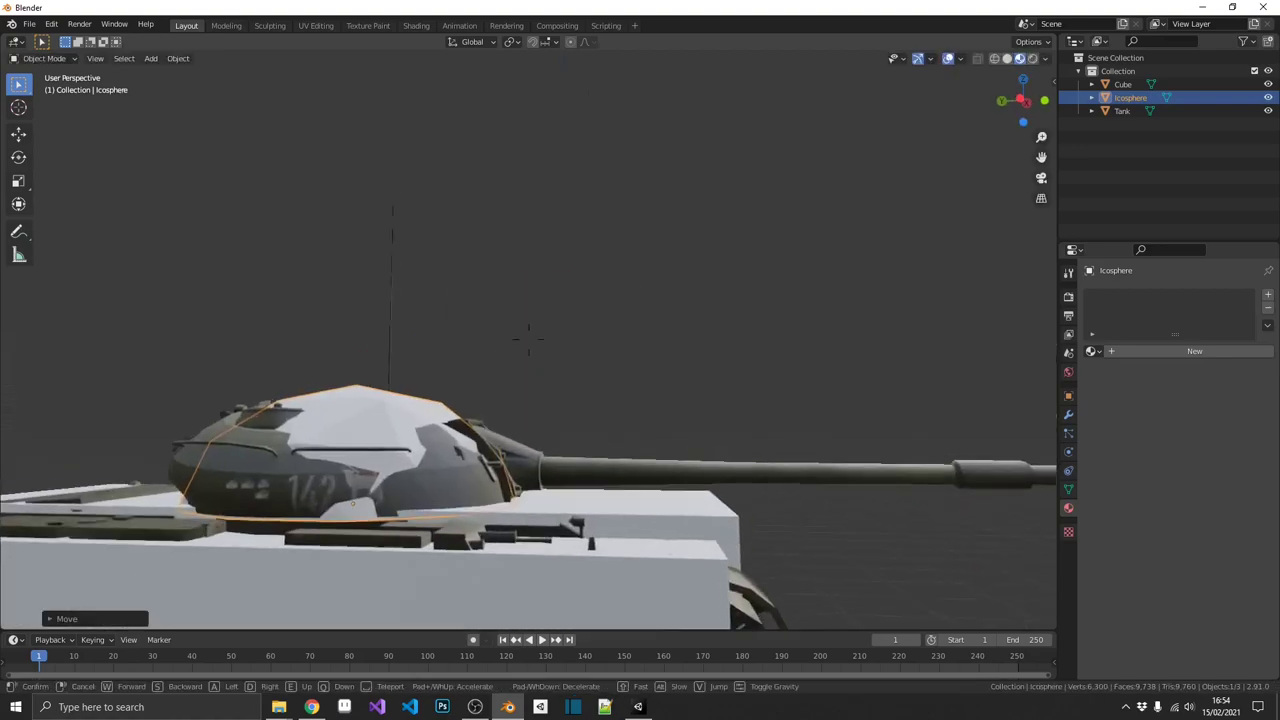
{"action": "key", "text": "s"}
{"action": "left_click", "coordinate": [469, 323]}
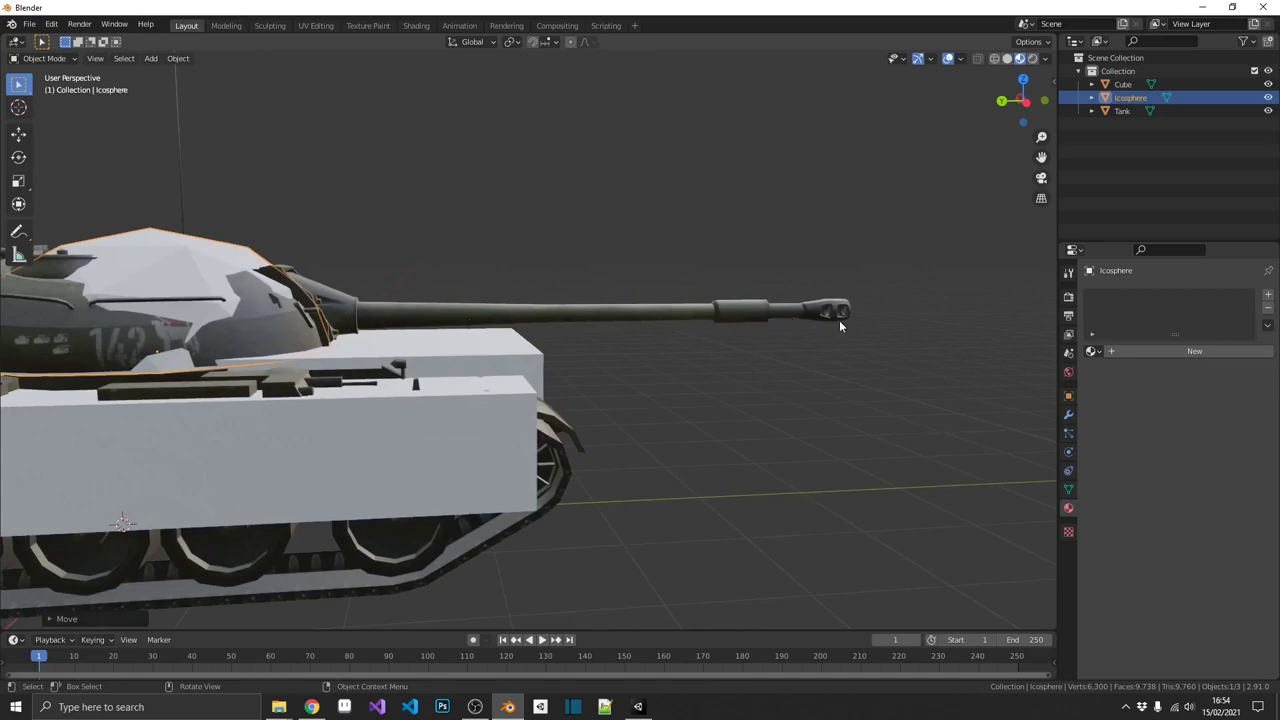
{"action": "key", "text": "shift+a"}
{"action": "mouse_move", "coordinate": [555, 318]}
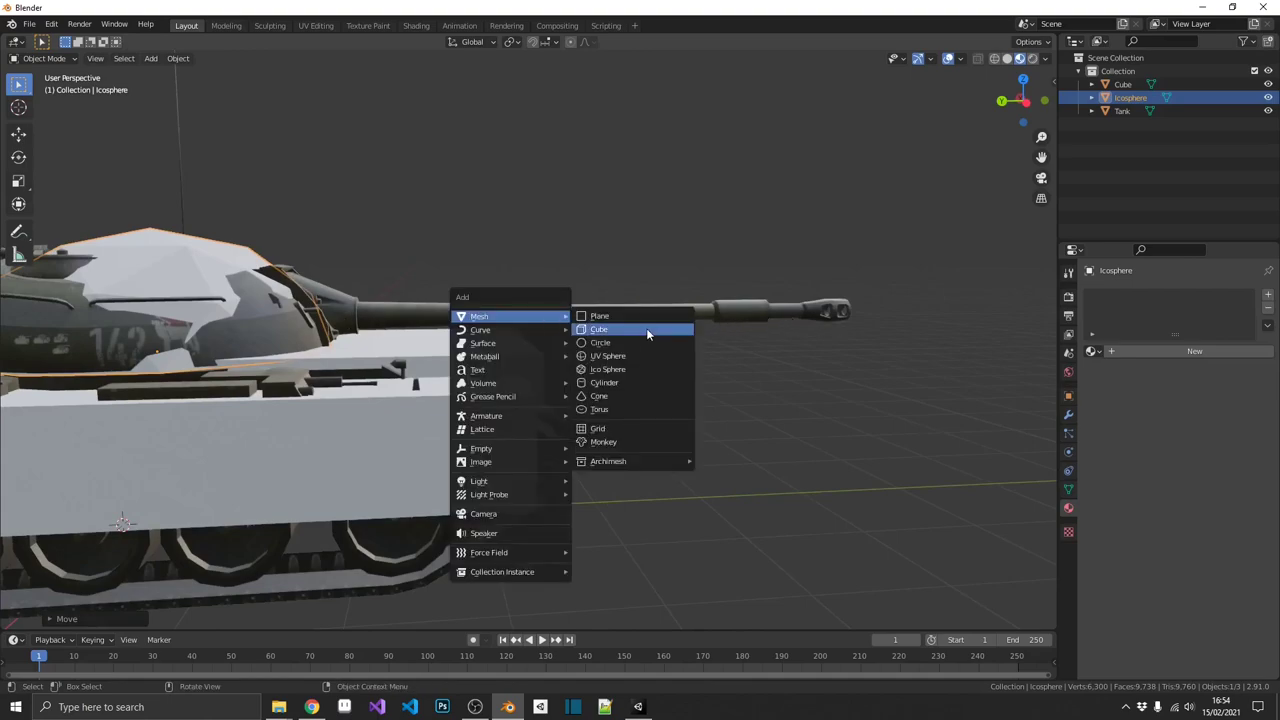
{"action": "left_click", "coordinate": [646, 329]}
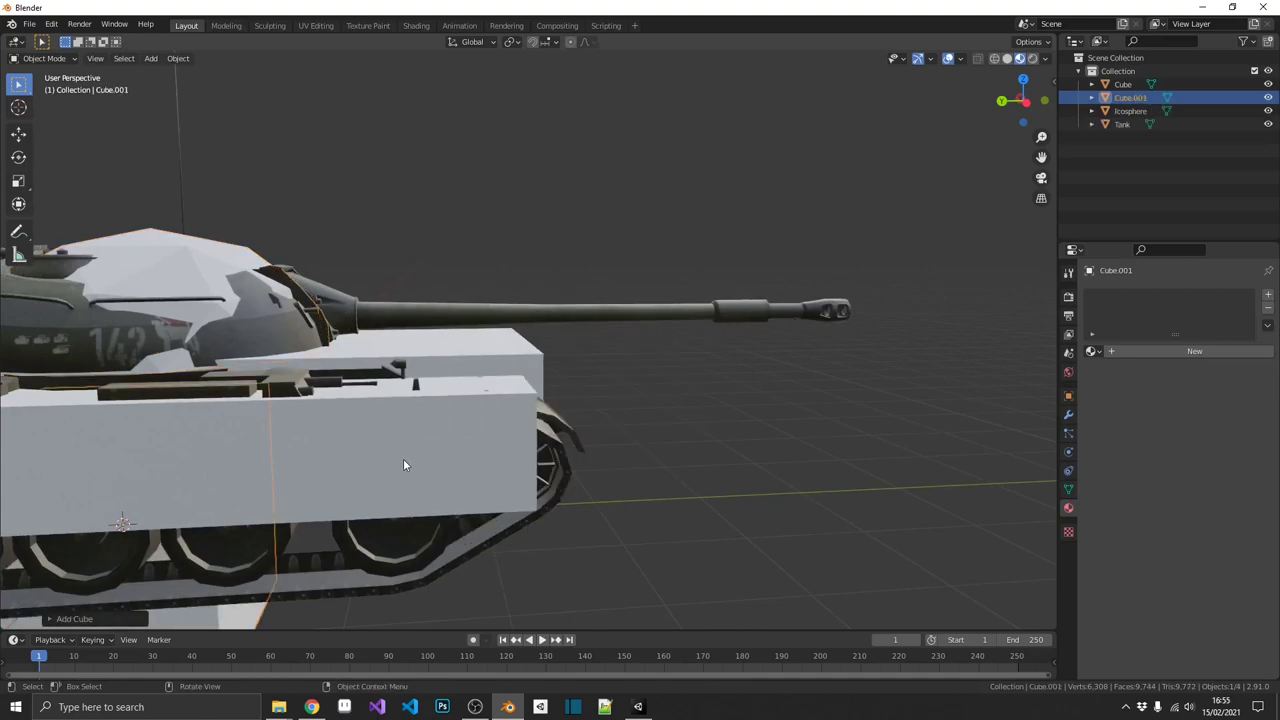
{"action": "key", "text": "s"}
{"action": "left_click", "coordinate": [431, 264]}
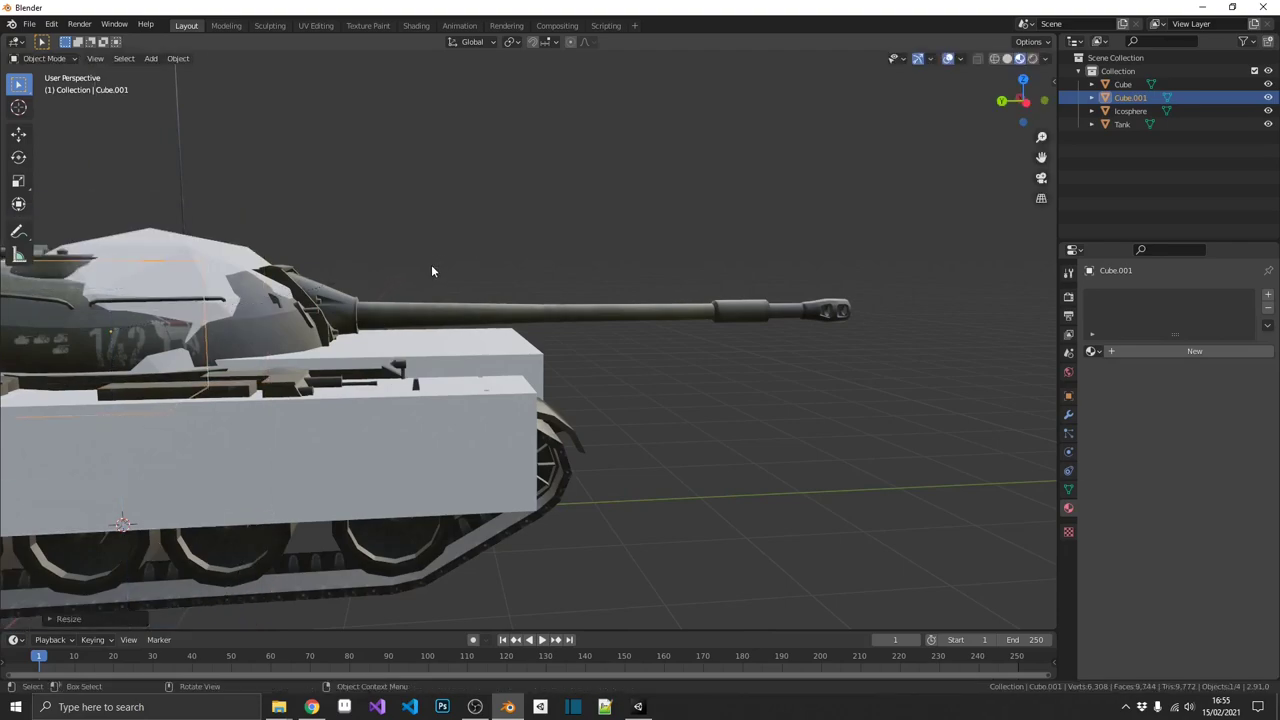
Place the small box over the gun barrel and stretch its front to the muzzle.
{"action": "key", "text": "KP_7"}
{"action": "key", "text": "g"}
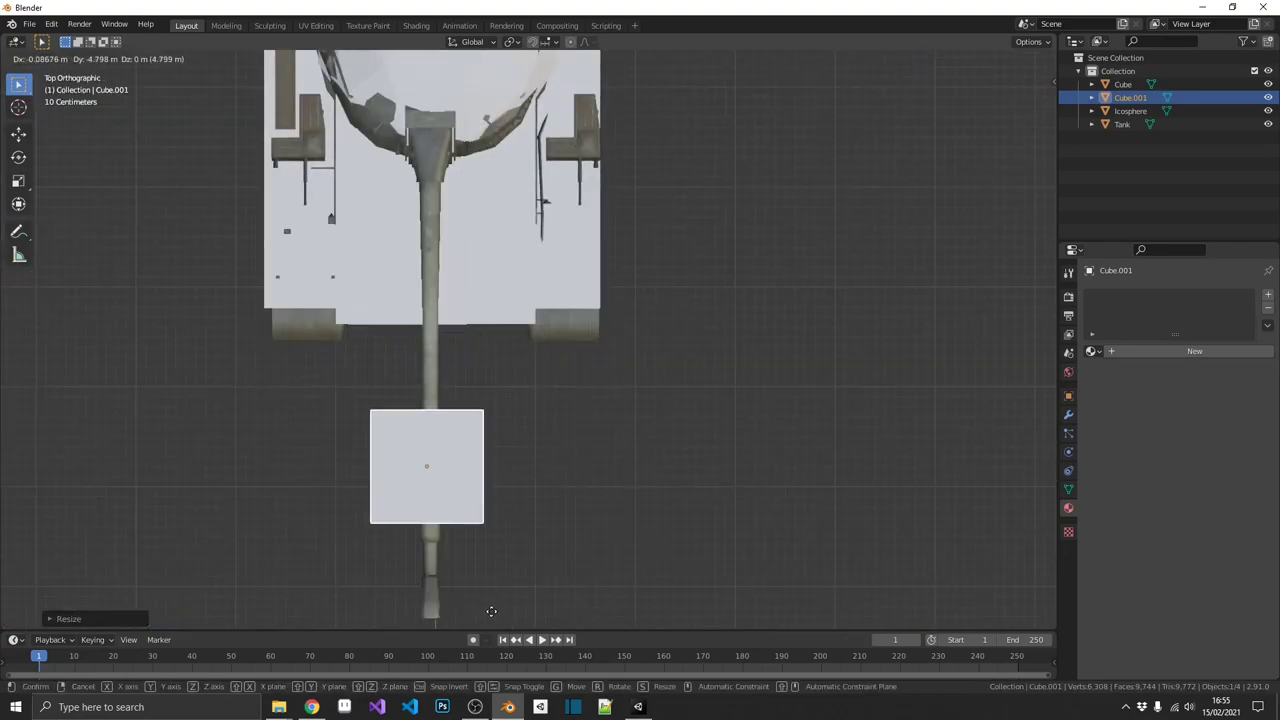
{"action": "left_click", "coordinate": [496, 607]}
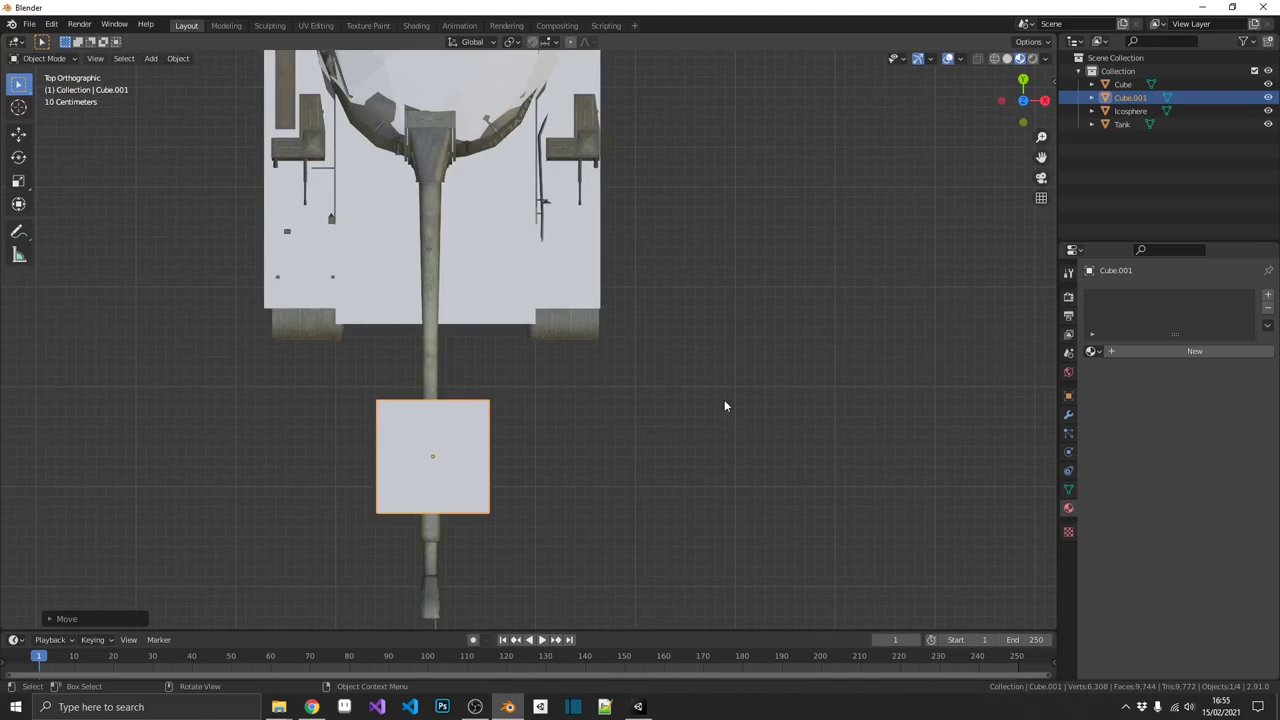
{"action": "middle_click_drag", "start_coordinate": [724, 406], "coordinate": [591, 319]}
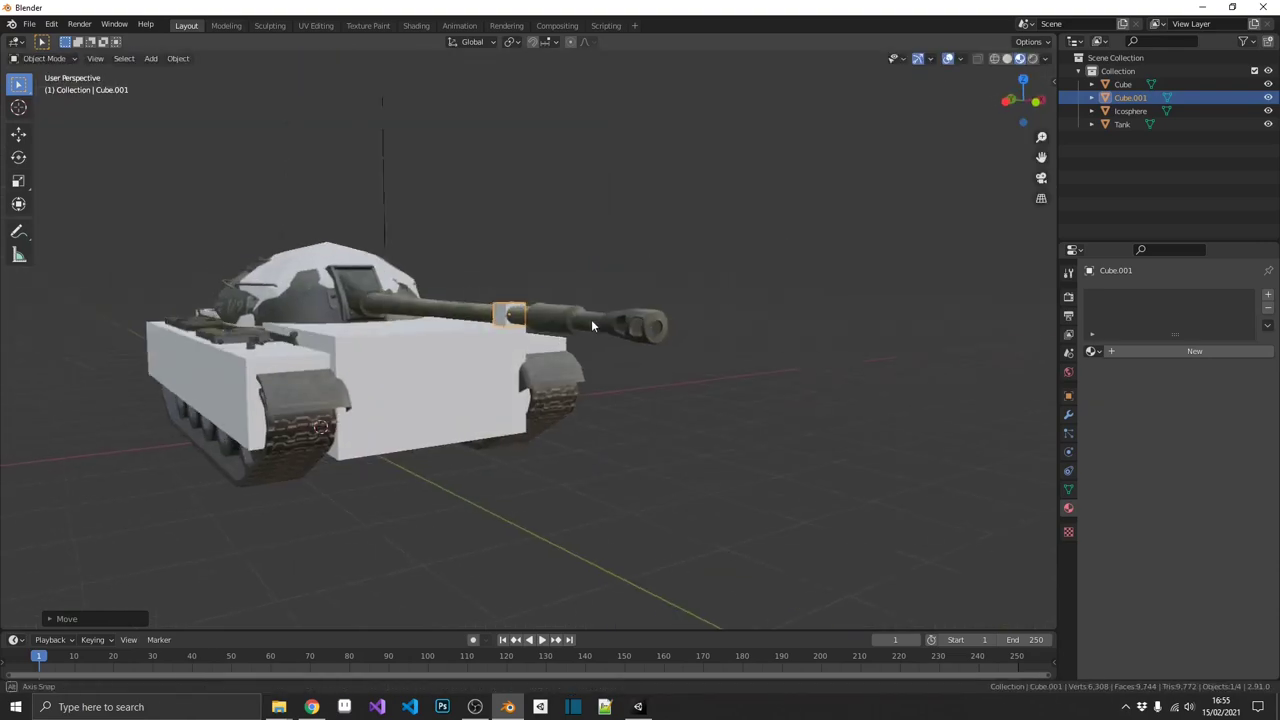
{"action": "key", "text": "Tab"}
{"action": "key", "text": "g"}
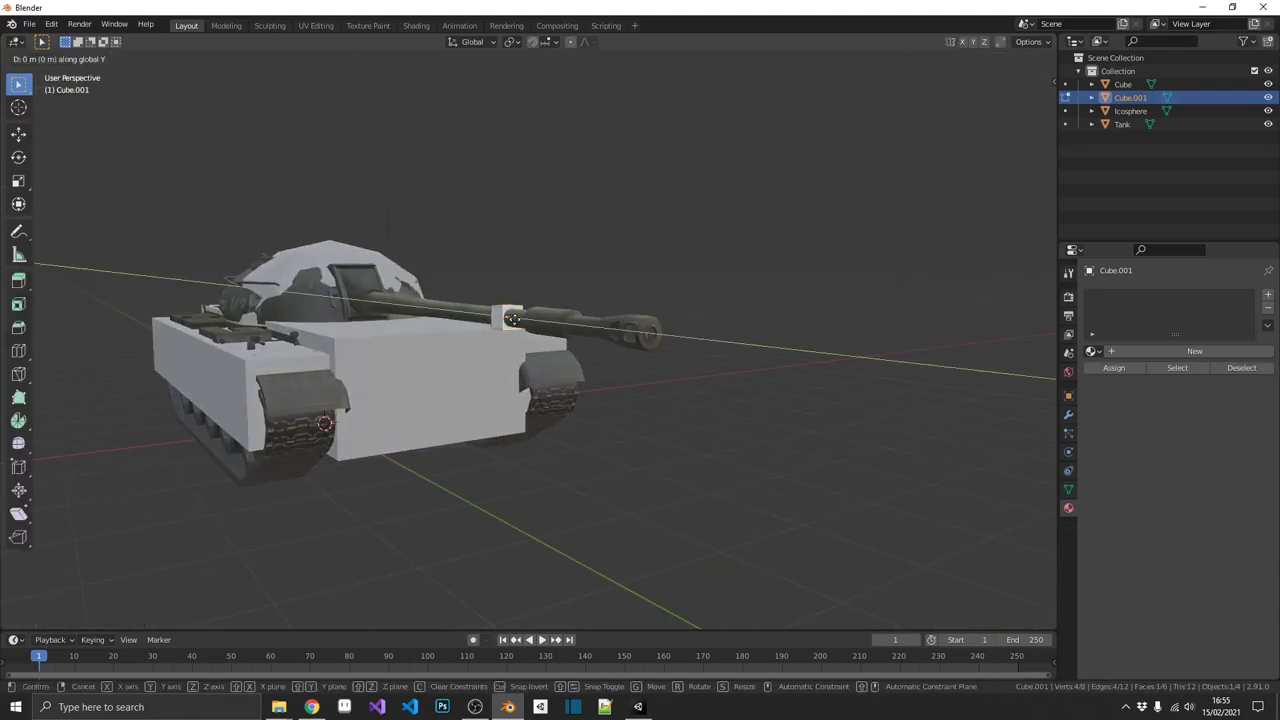
{"action": "left_click", "coordinate": [614, 374]}
{"action": "middle_click_drag", "start_coordinate": [614, 374], "coordinate": [520, 400]}
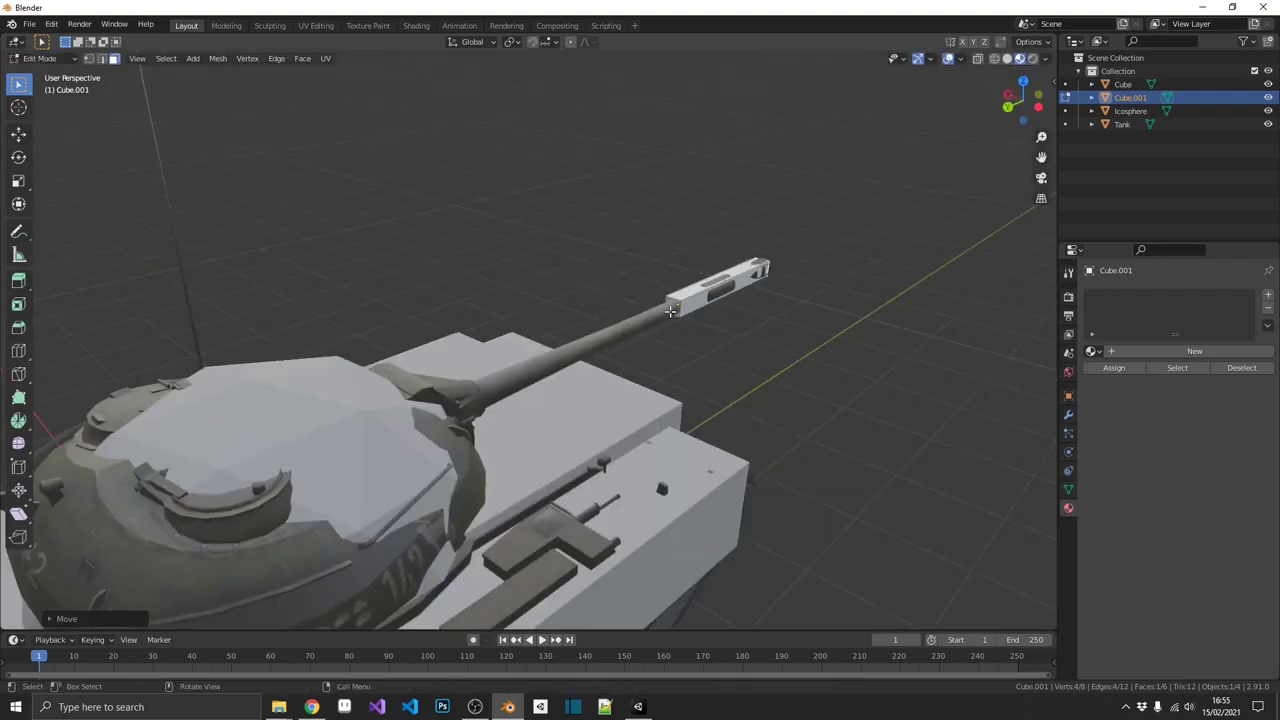
Extend the barrel box's rear along Y back into the turret.
{"action": "key", "text": "g"}
{"action": "key", "text": "y"}
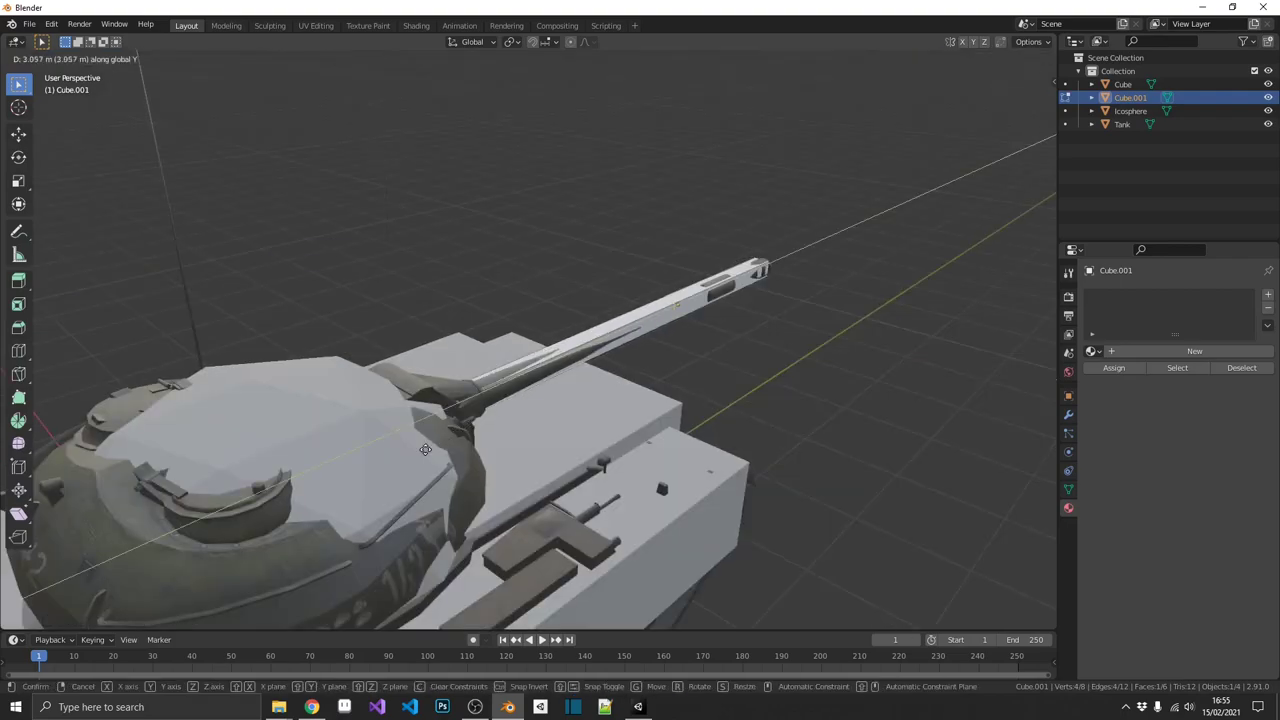
{"action": "left_click", "coordinate": [424, 450]}
{"action": "key", "text": "Tab"}
Hide the textured Tank so only the collider shapes remain, then select the hull box.
{"action": "left_click", "coordinate": [1272, 125]}
{"action": "left_click", "coordinate": [1268, 125]}
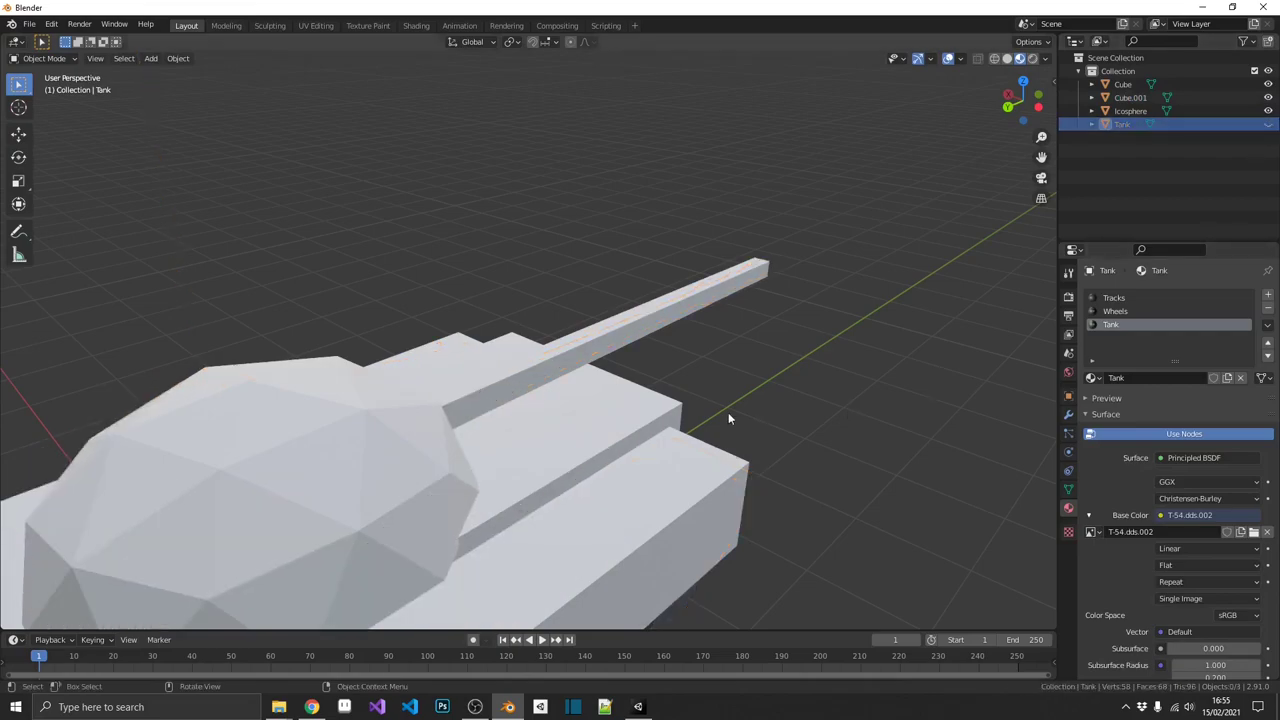
{"action": "key", "text": "shift+grave"}
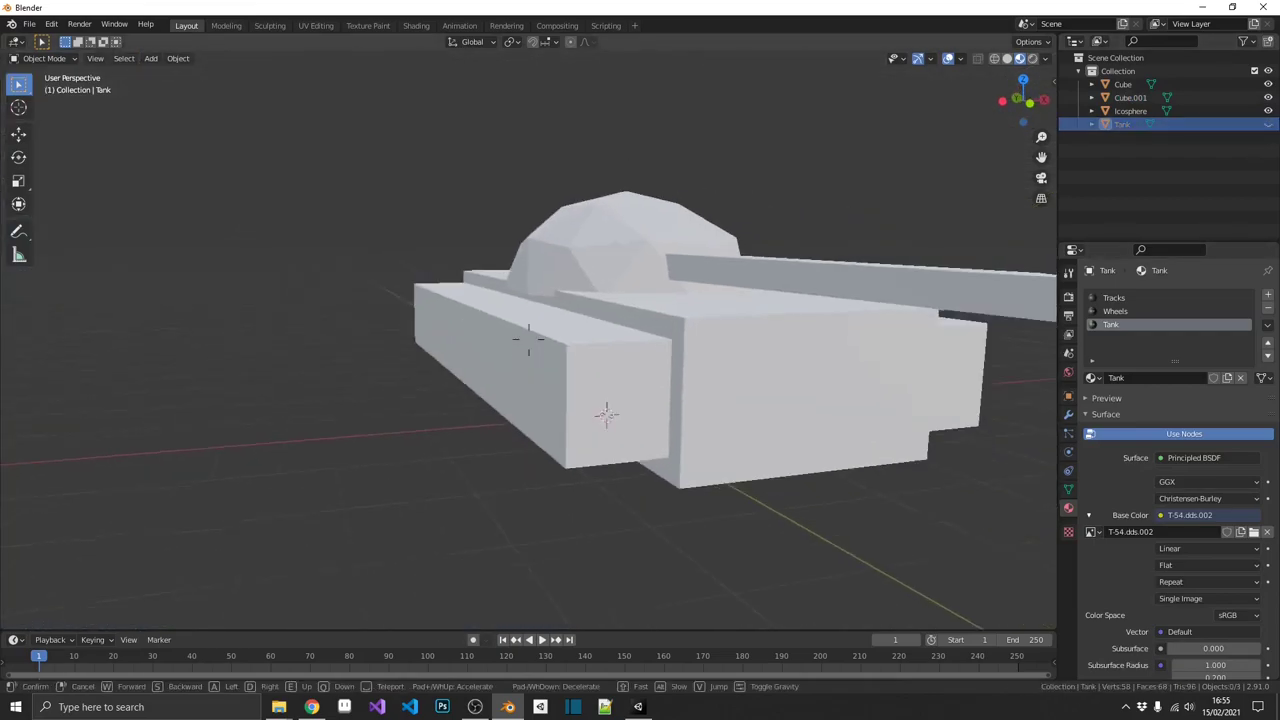
{"action": "key", "text": "s"}
{"action": "key", "text": "w"}
{"action": "key", "text": "d"}
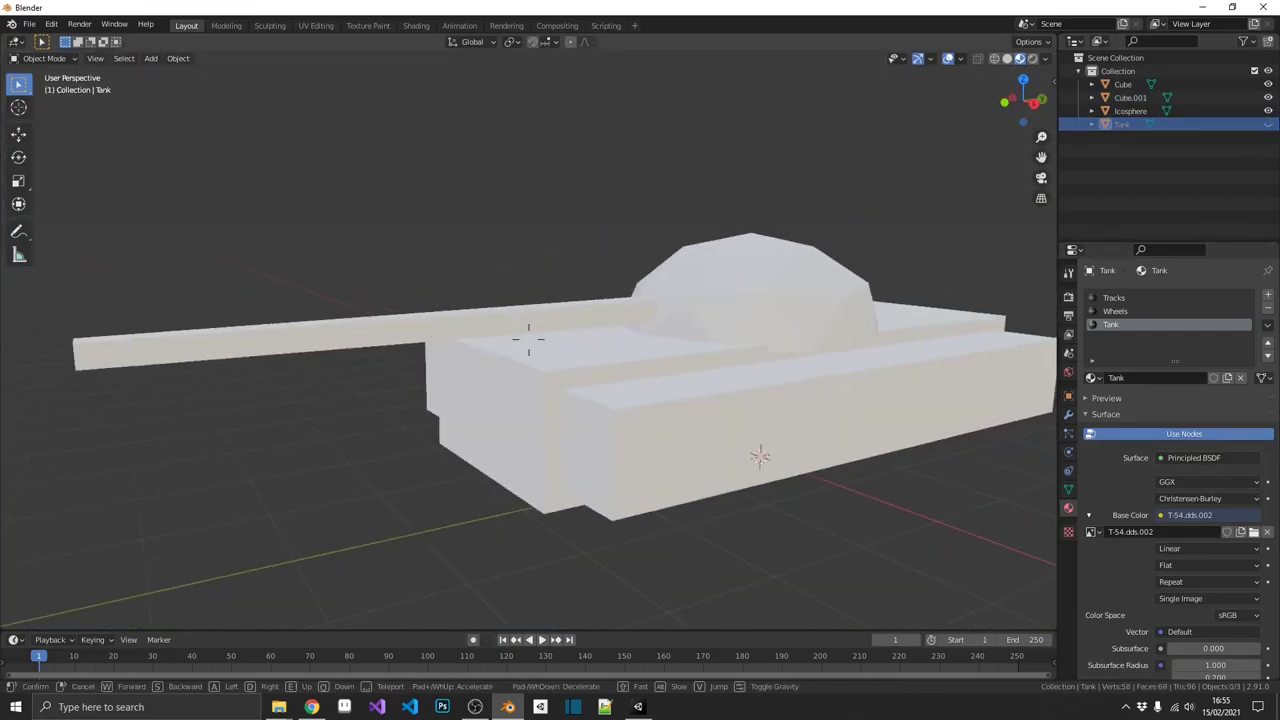
{"action": "left_click", "coordinate": [528, 338]}
{"action": "left_click", "coordinate": [622, 404]}
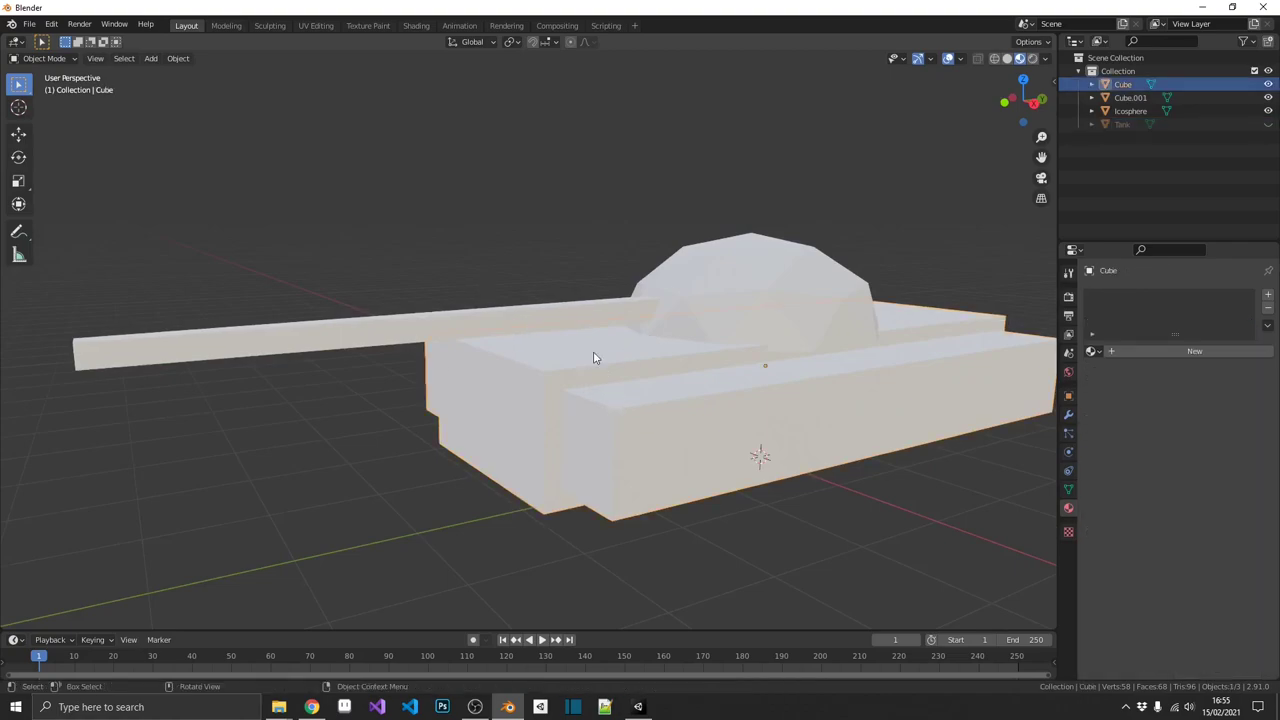
Join the hull box, barrel box and turret dome into one object with Ctrl+J.
{"action": "left_click", "coordinate": [574, 320], "text": "shift"}
{"action": "left_click", "coordinate": [740, 300], "text": "shift"}
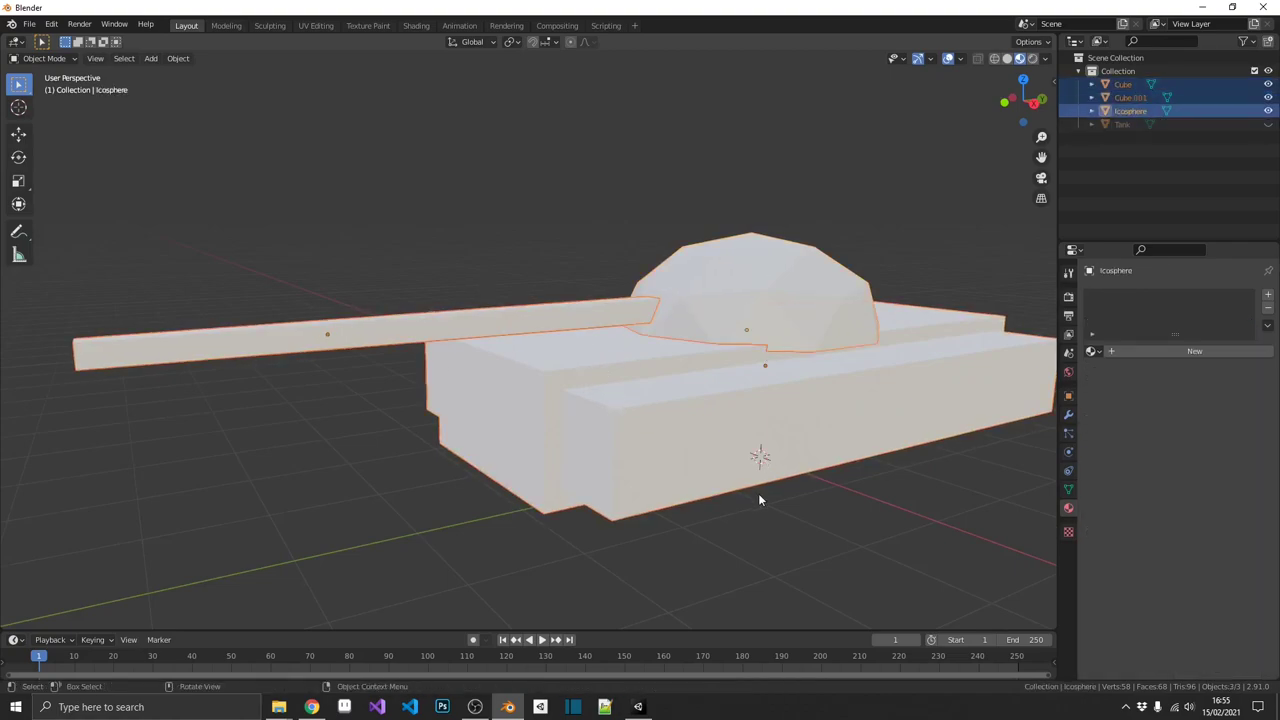
{"action": "key", "text": "ctrl+j"}
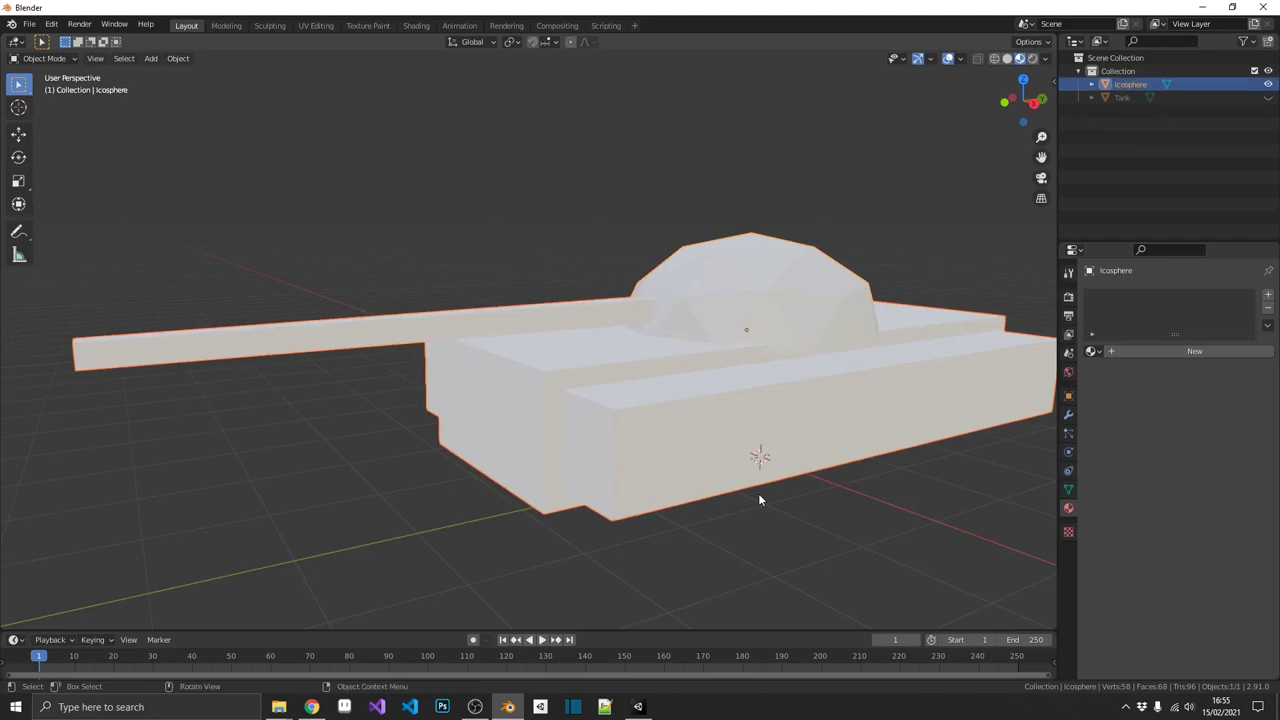
{"action": "key", "text": "Tab"}
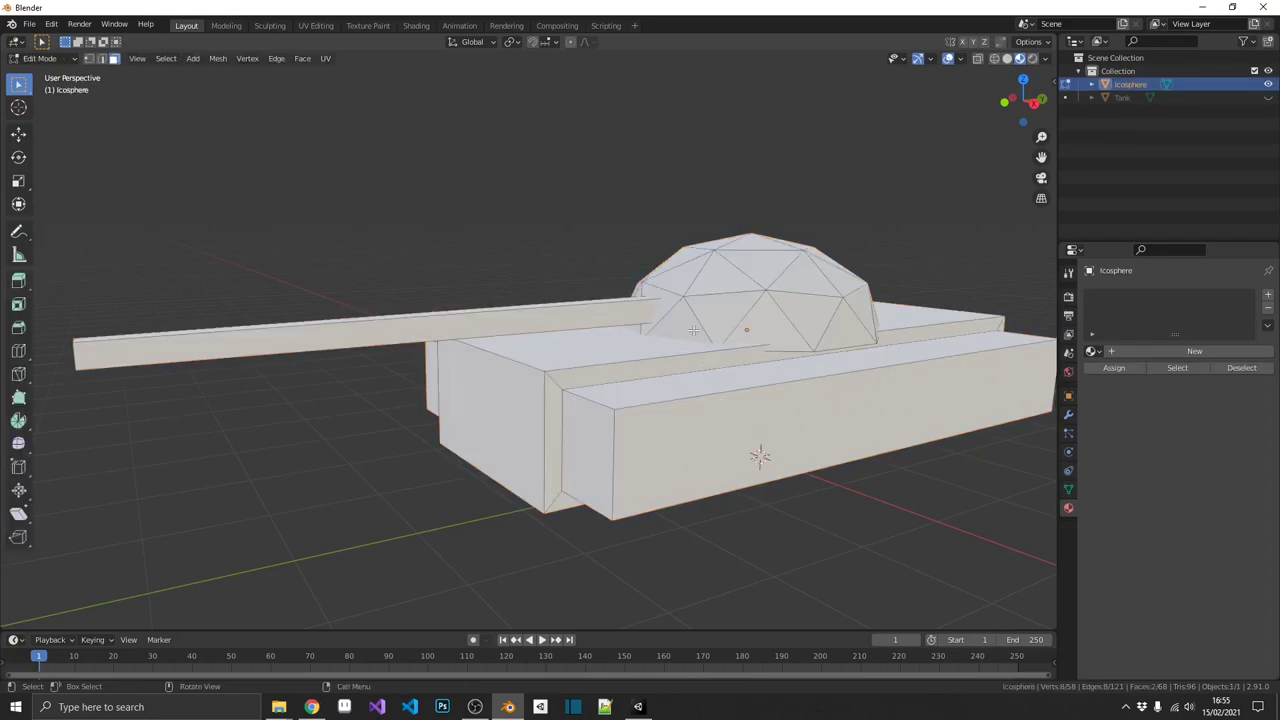
{"action": "key", "text": "a"}
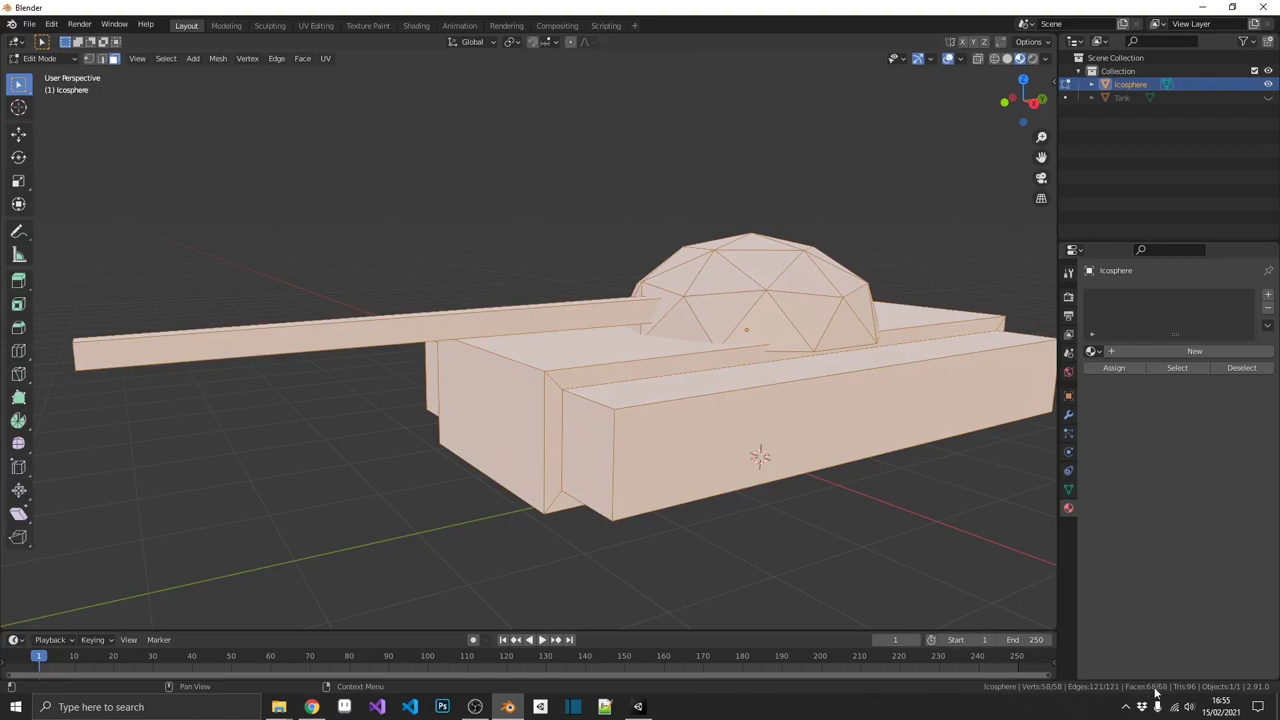
{"action": "key", "text": "Tab"}
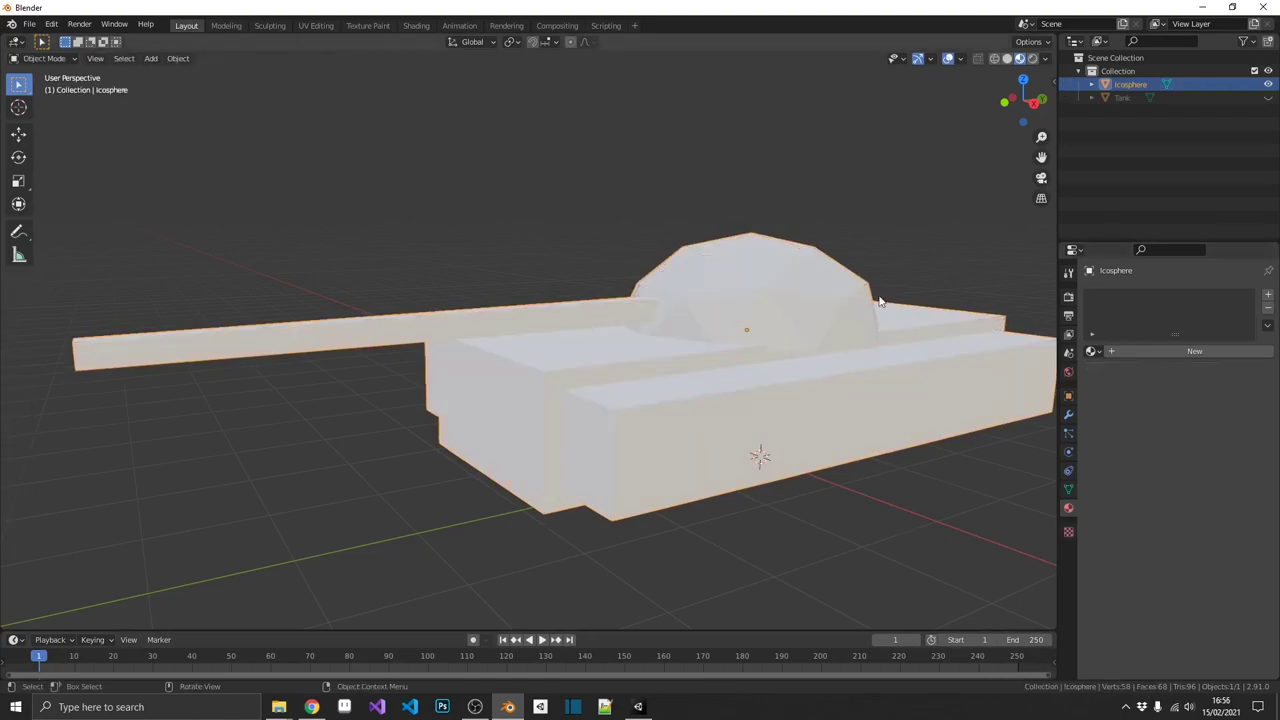
Rename the joined Icosphere object to 'Tank_ColliderMesh'.
{"action": "double_click", "coordinate": [1114, 86]}
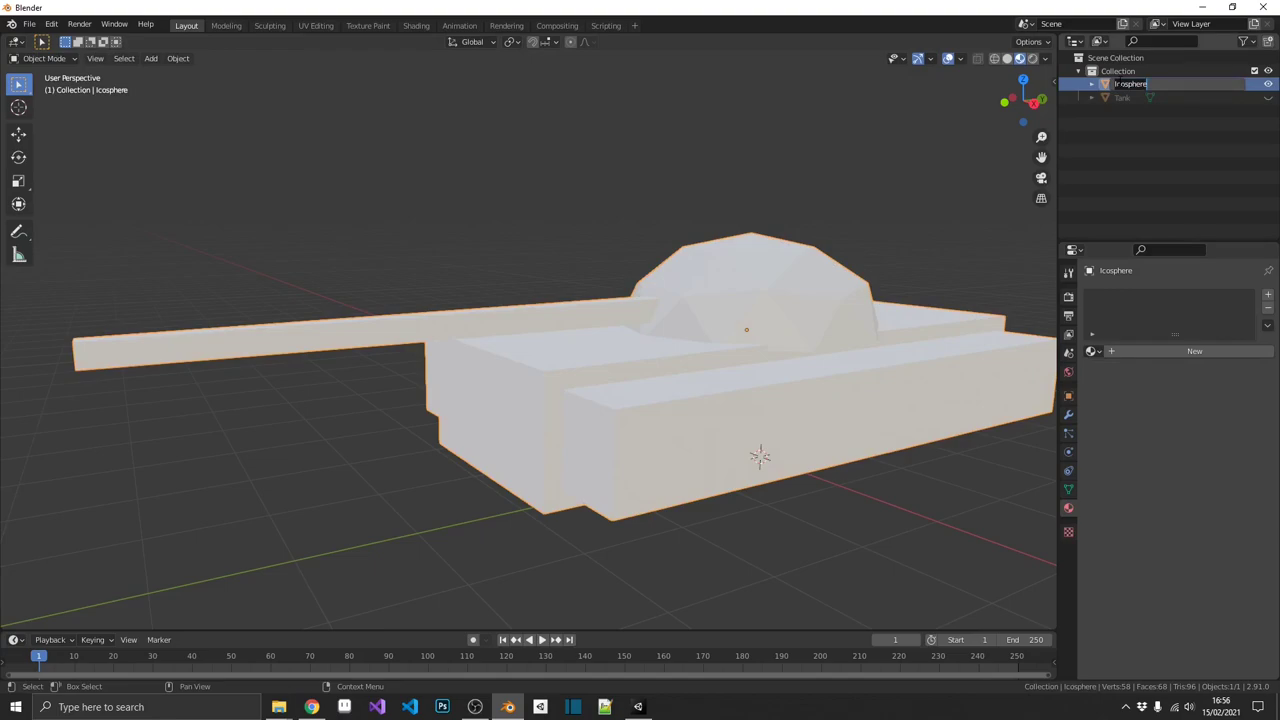
{"action": "type", "text": "Tank_ColliderMesh"}
{"action": "key", "text": "Return"}
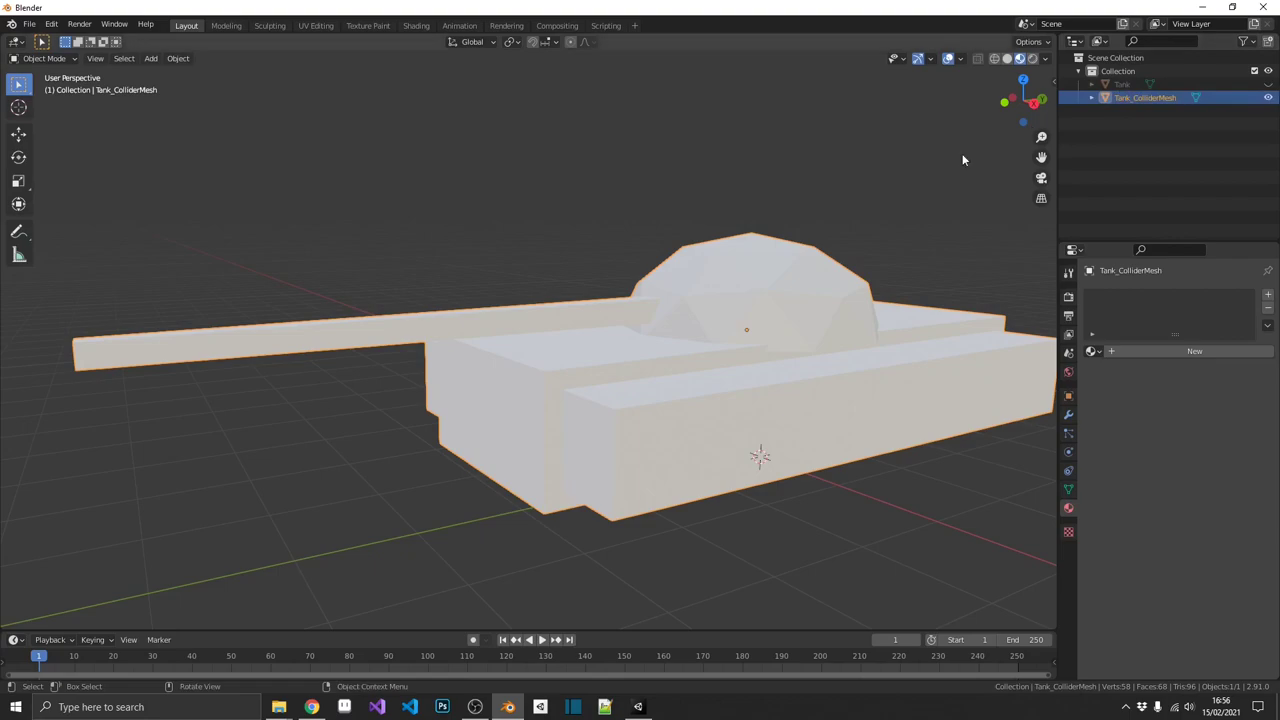
Unhide the textured Tank and apply rotation and scale to the objects.
{"action": "key", "text": "alt+h"}
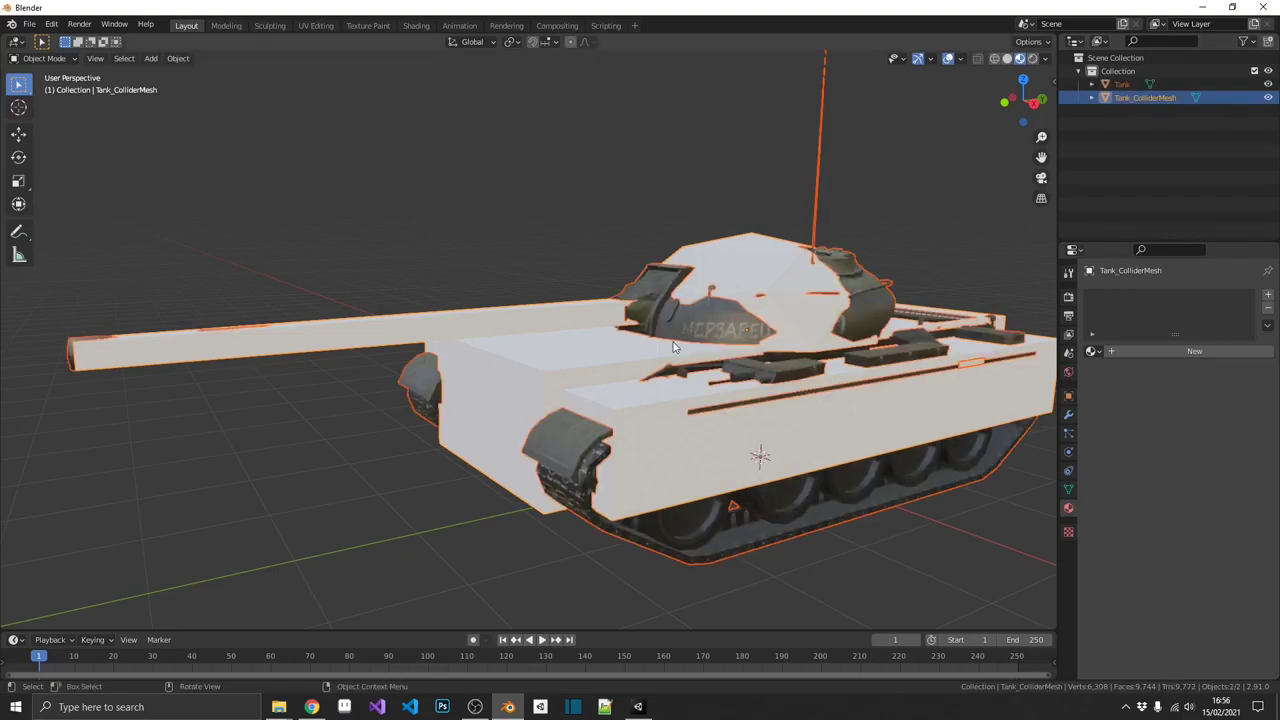
{"action": "key", "text": "ctrl+a"}
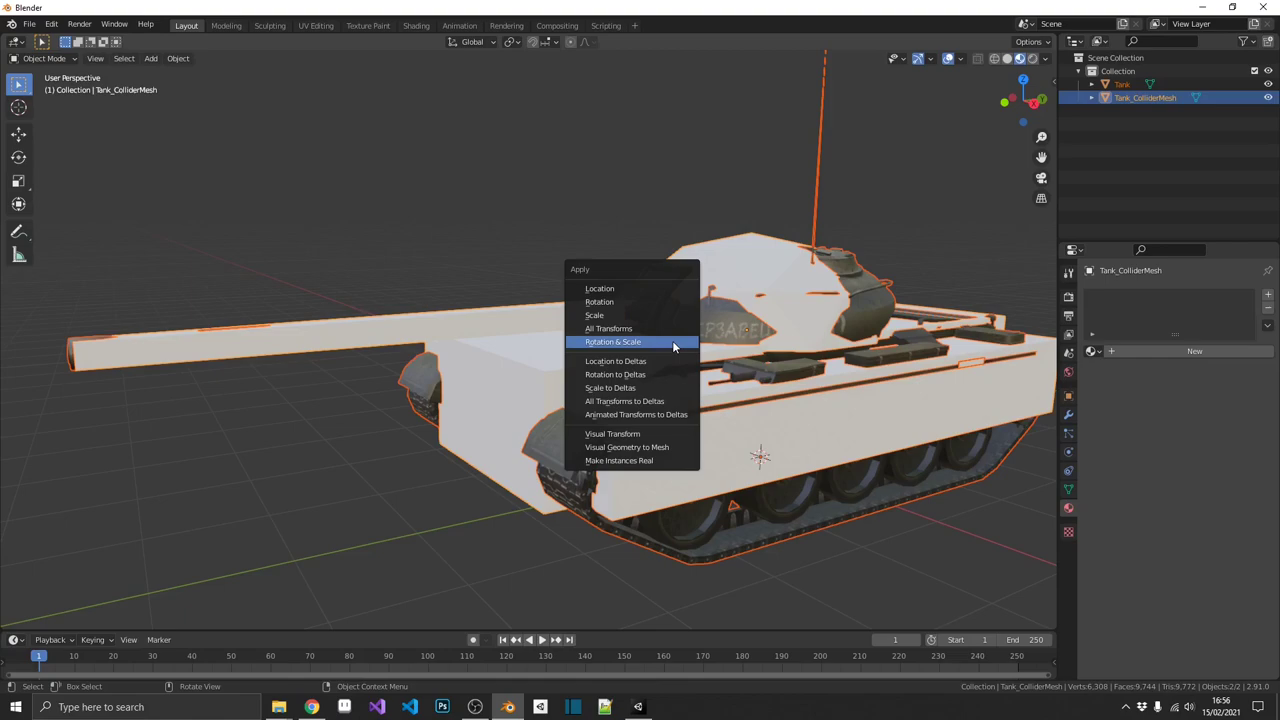
{"action": "left_click", "coordinate": [617, 345]}
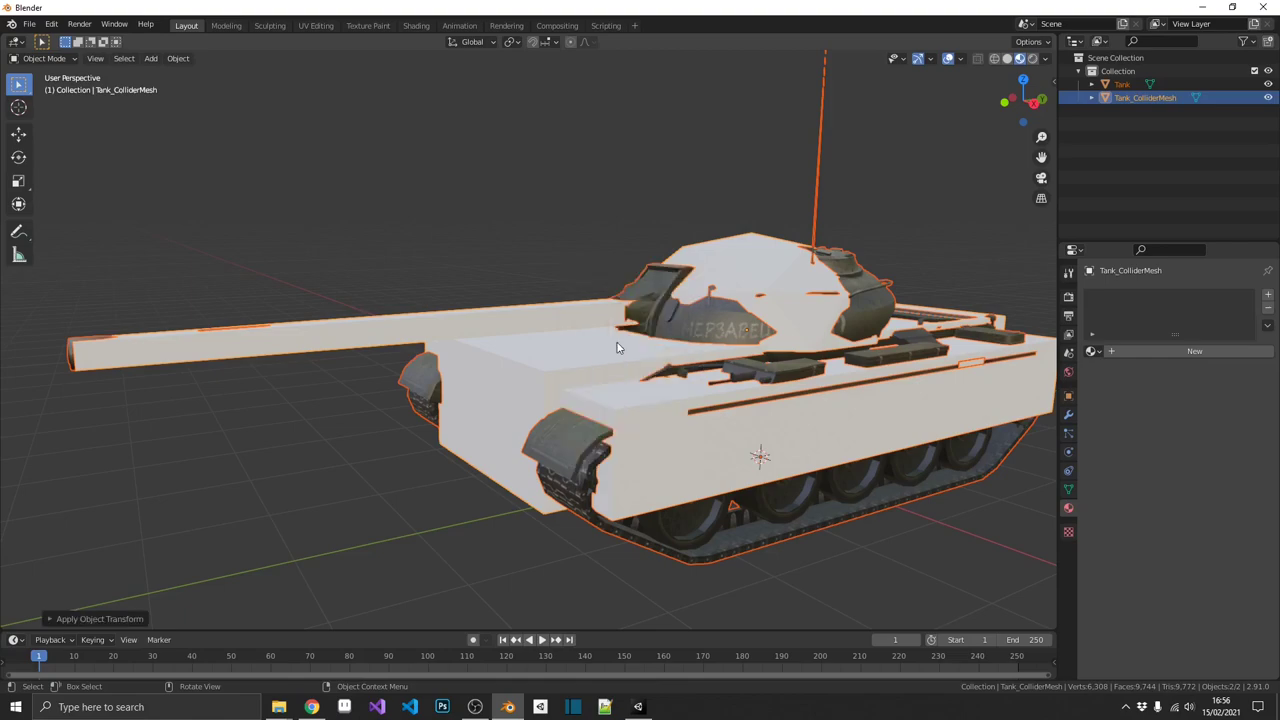
Export the tank and collider mesh as an FBX (.fbx) file.
{"action": "left_click", "coordinate": [29, 24]}
{"action": "mouse_move", "coordinate": [92, 218]}
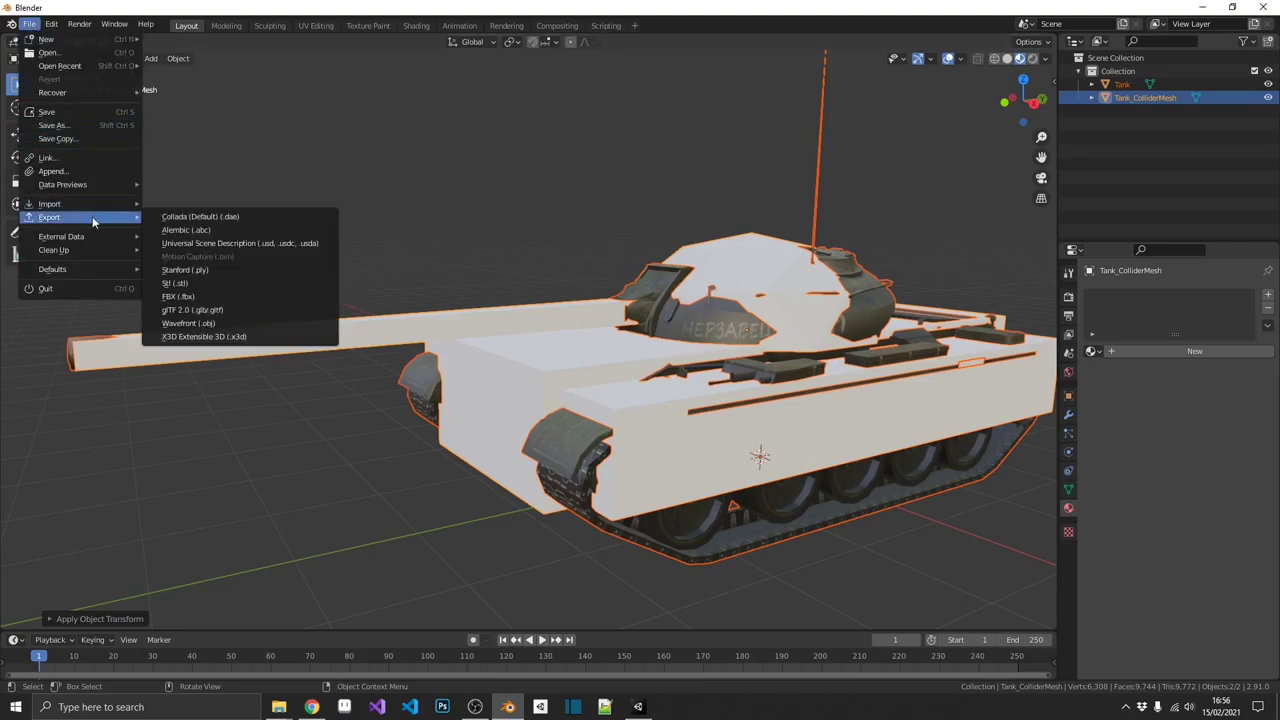
{"action": "left_click", "coordinate": [185, 296]}
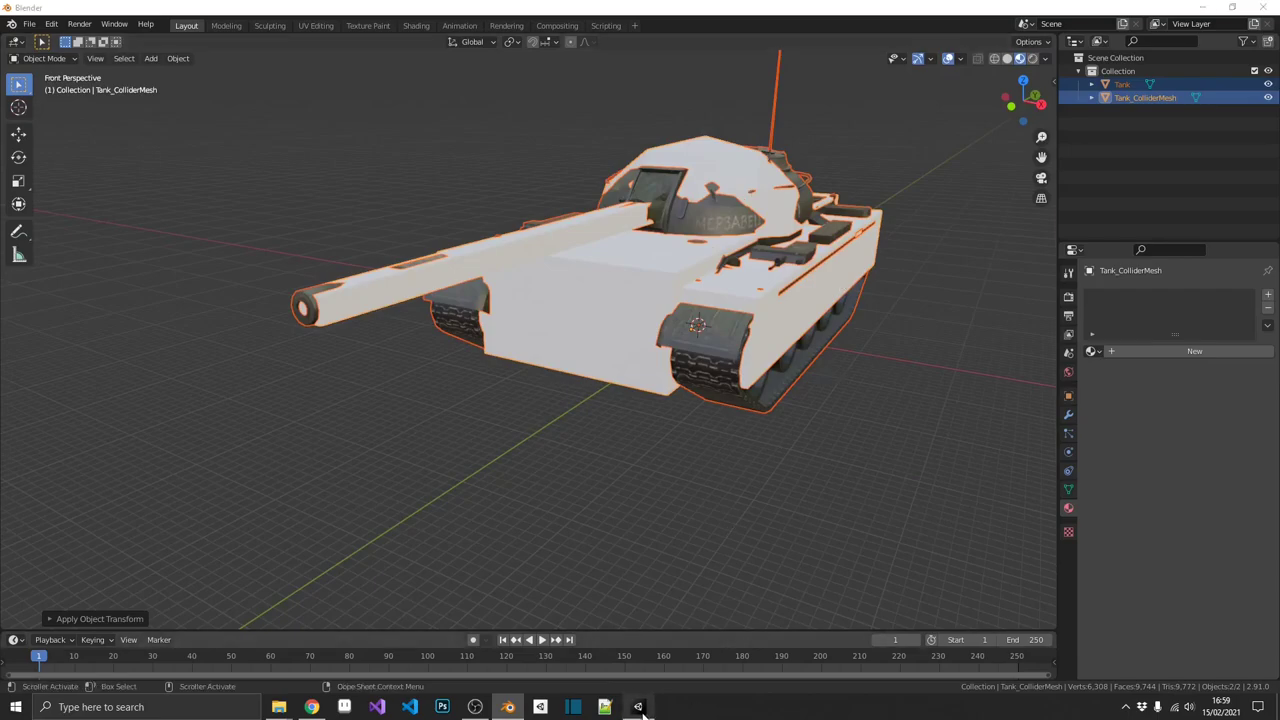
In Unity, drag the imported Tank model with Tank_ColliderMesh from Project into the Hierarchy.
{"action": "left_click", "coordinate": [638, 707]}
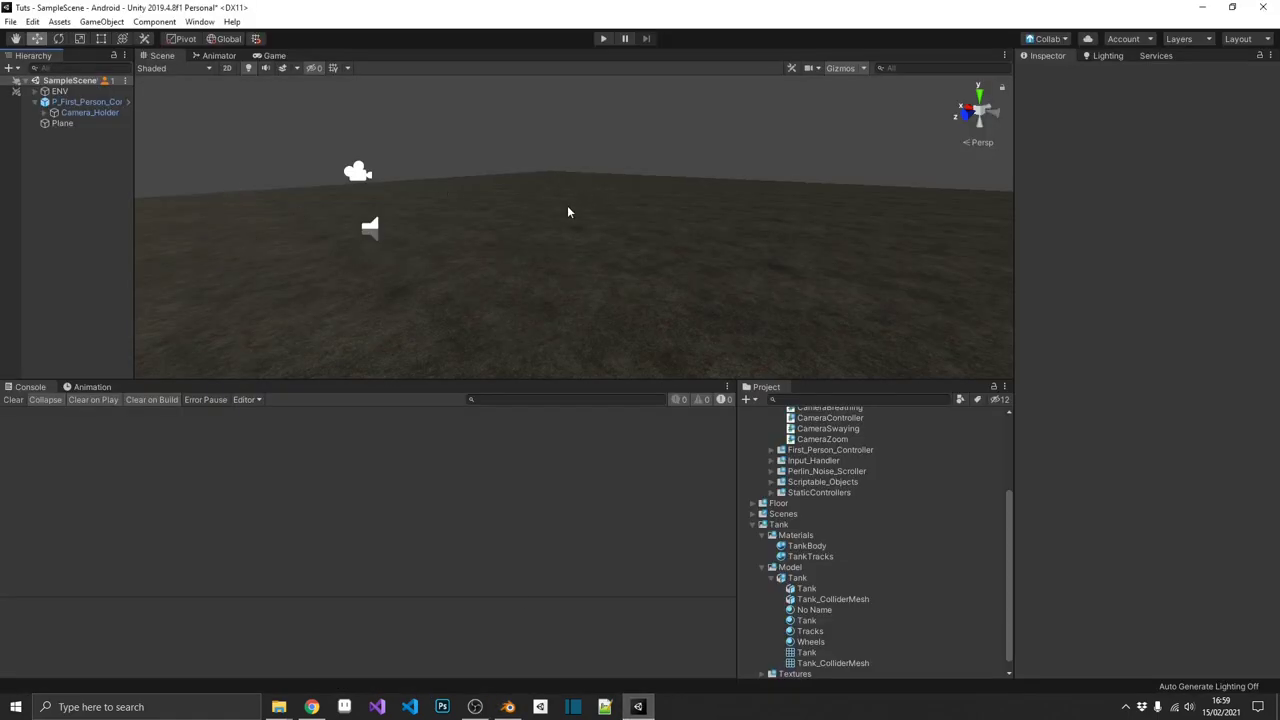
{"action": "left_click_drag", "start_coordinate": [806, 583], "coordinate": [26, 188]}
{"action": "left_click_drag", "start_coordinate": [628, 212], "coordinate": [929, 257], "text": "alt"}
Unpack the Tank prefab completely, move the child Tank mesh to the root, and delete the parent.
{"action": "right_click", "coordinate": [57, 134]}
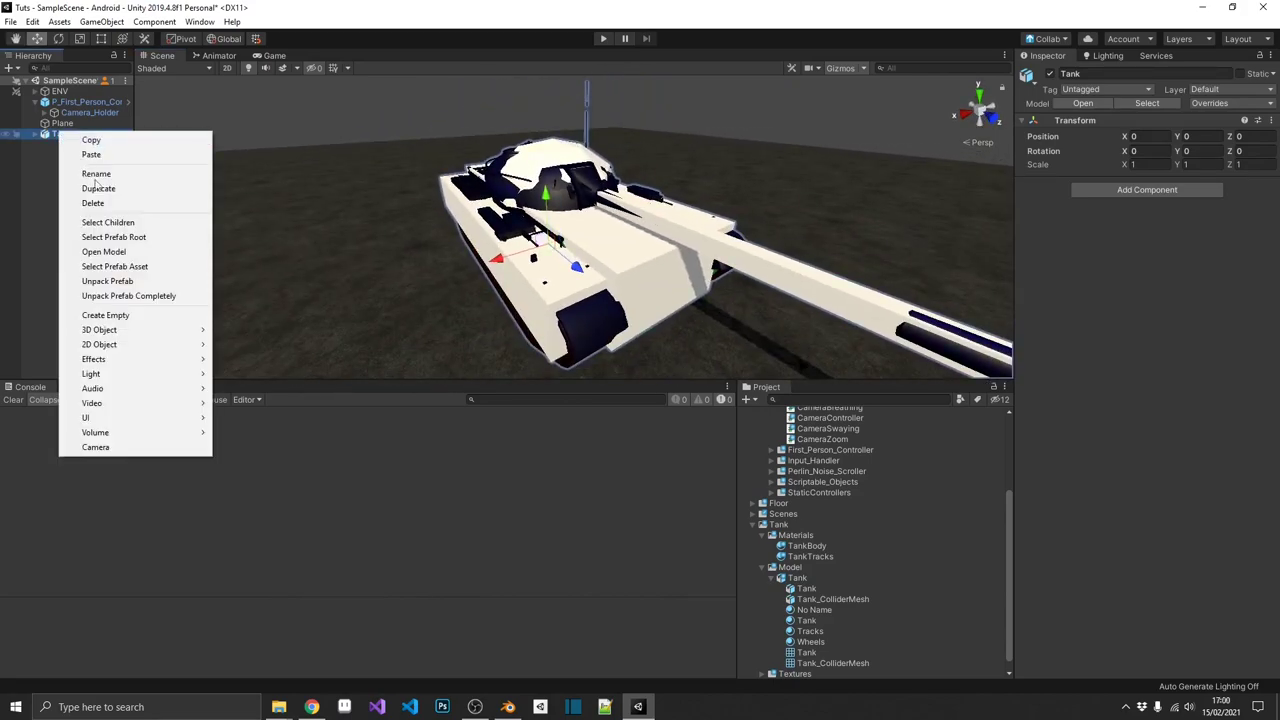
{"action": "left_click", "coordinate": [128, 296]}
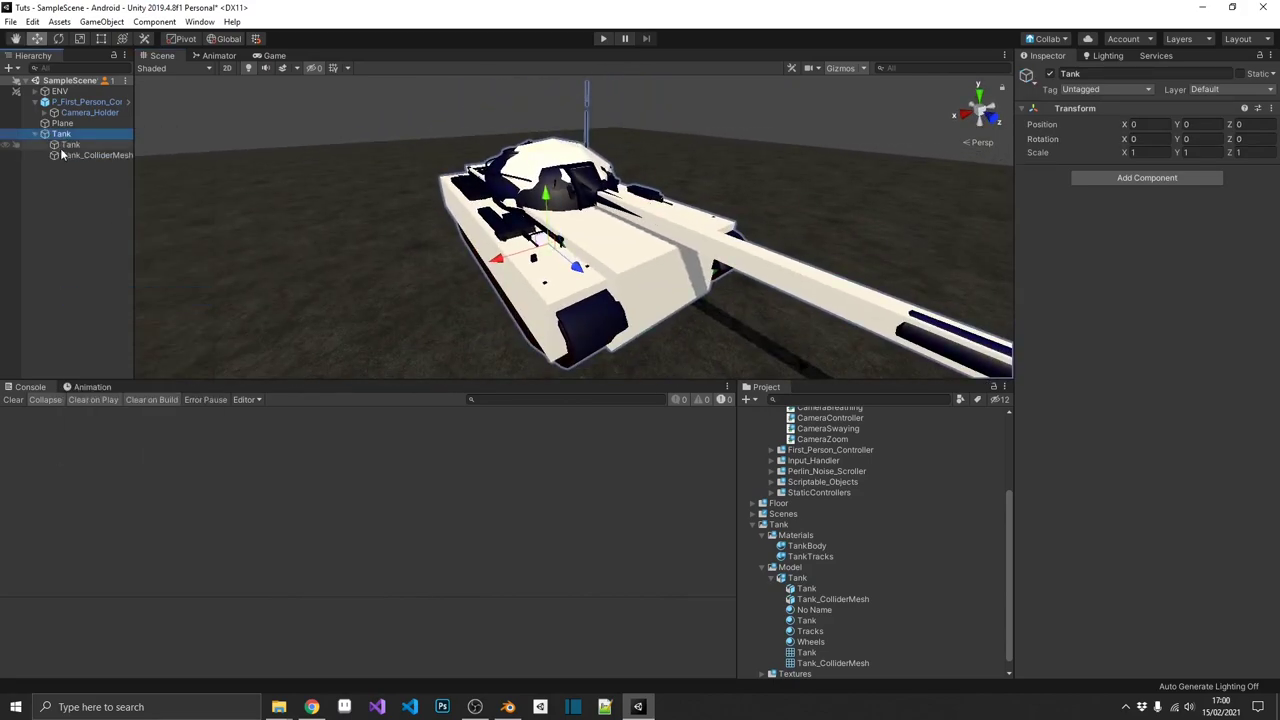
{"action": "left_click", "coordinate": [68, 145]}
{"action": "left_click_drag", "start_coordinate": [81, 228], "coordinate": [80, 226]}
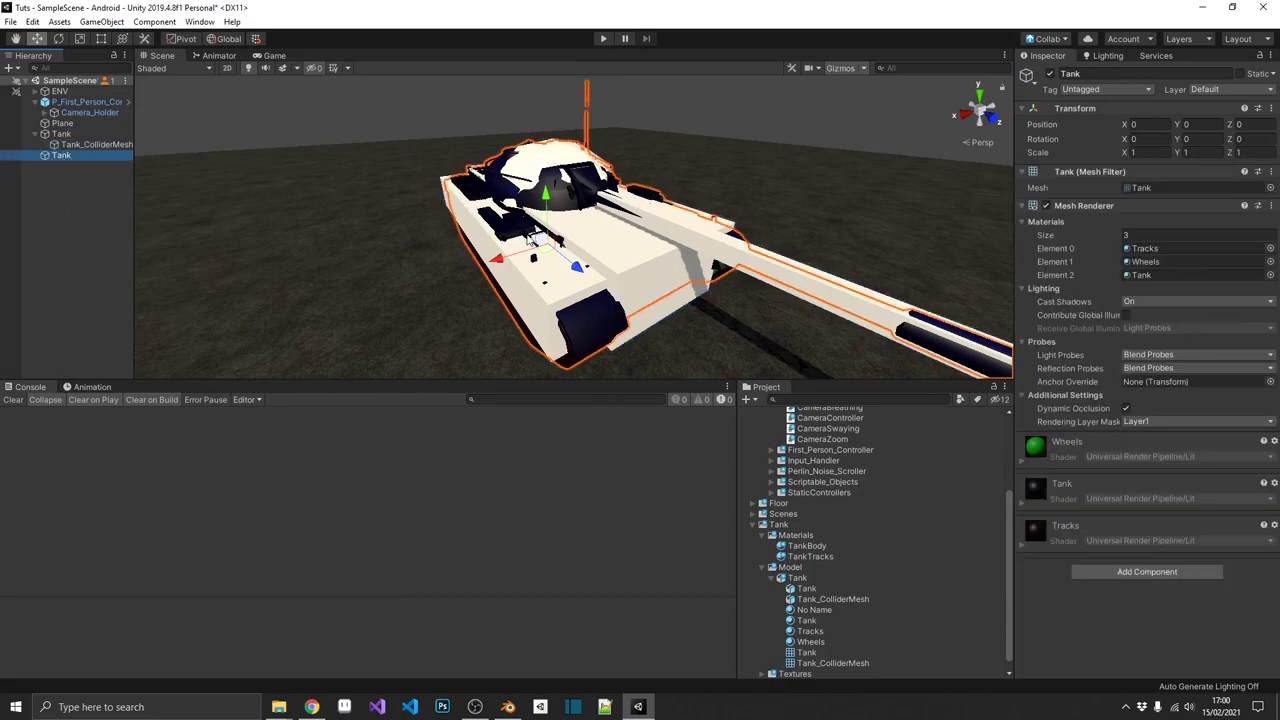
{"action": "left_click_drag", "start_coordinate": [540, 250], "coordinate": [840, 168]}
{"action": "key", "text": "ctrl+z"}
{"action": "left_click", "coordinate": [62, 134]}
{"action": "key", "text": "Delete"}
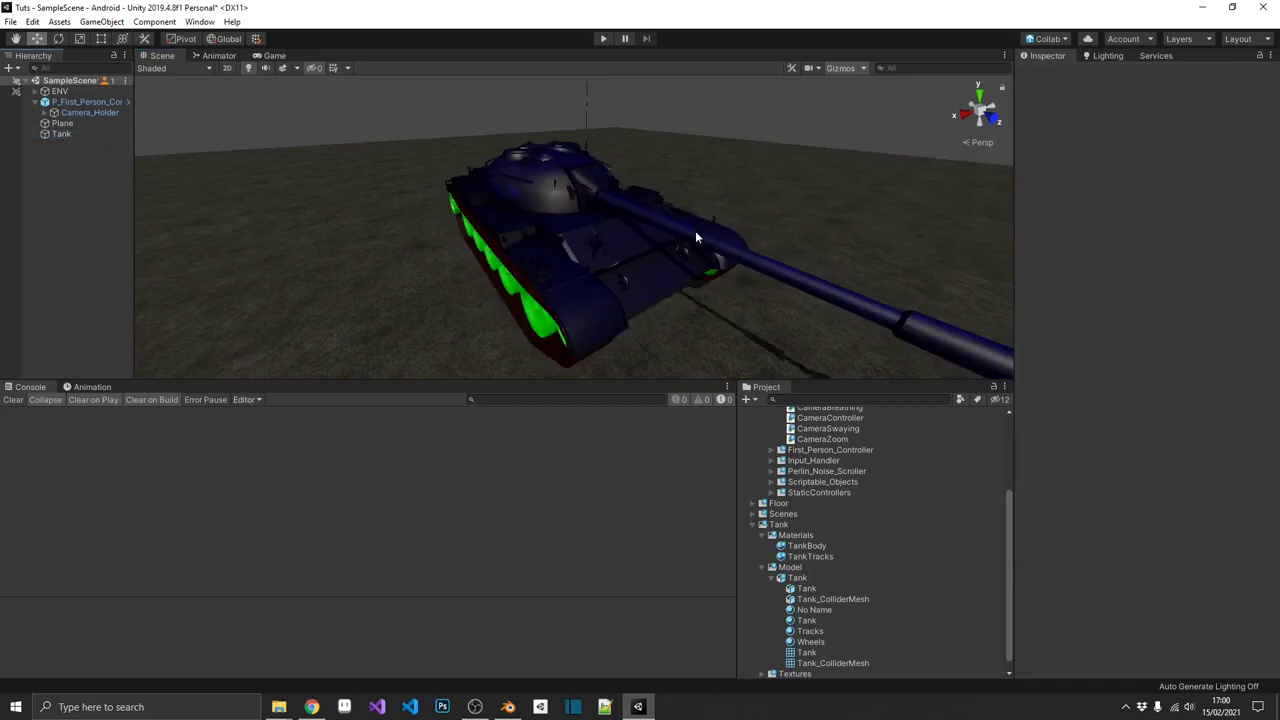
Apply the TankBody material to the hull and TankTracks to the tracks.
{"action": "left_click_drag", "start_coordinate": [808, 546], "coordinate": [592, 290]}
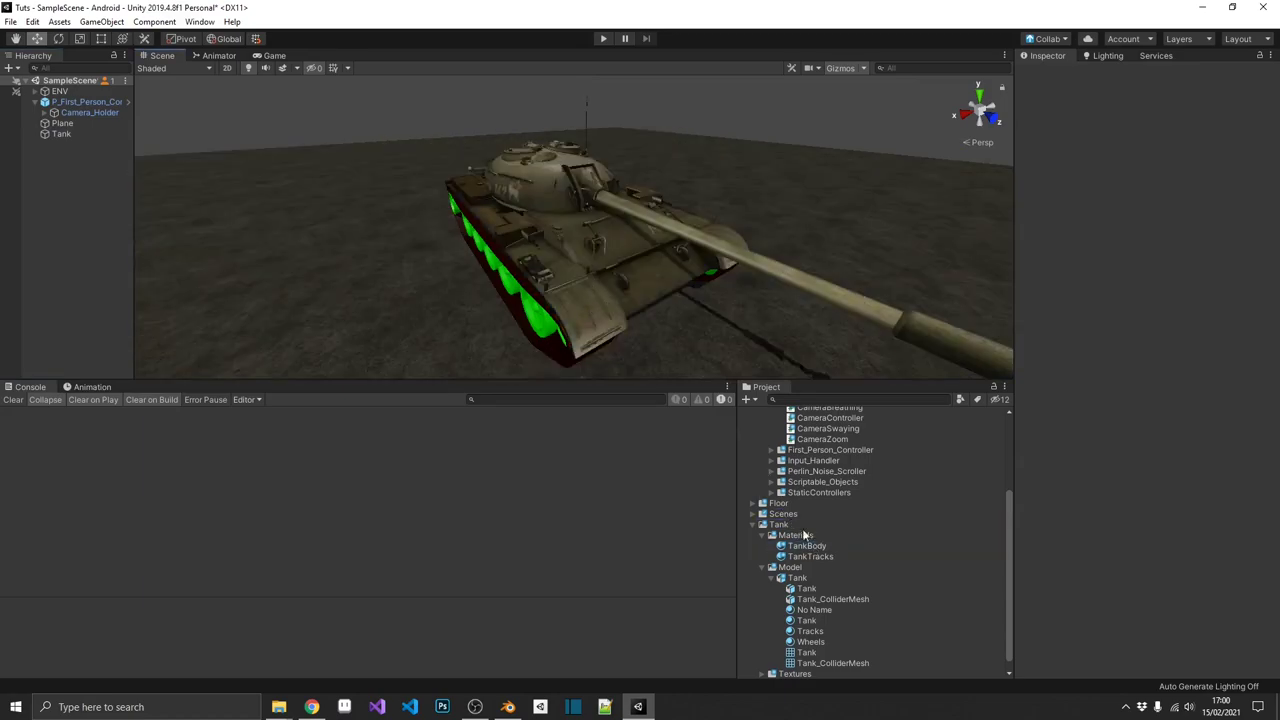
{"action": "left_click_drag", "start_coordinate": [808, 556], "coordinate": [538, 331]}
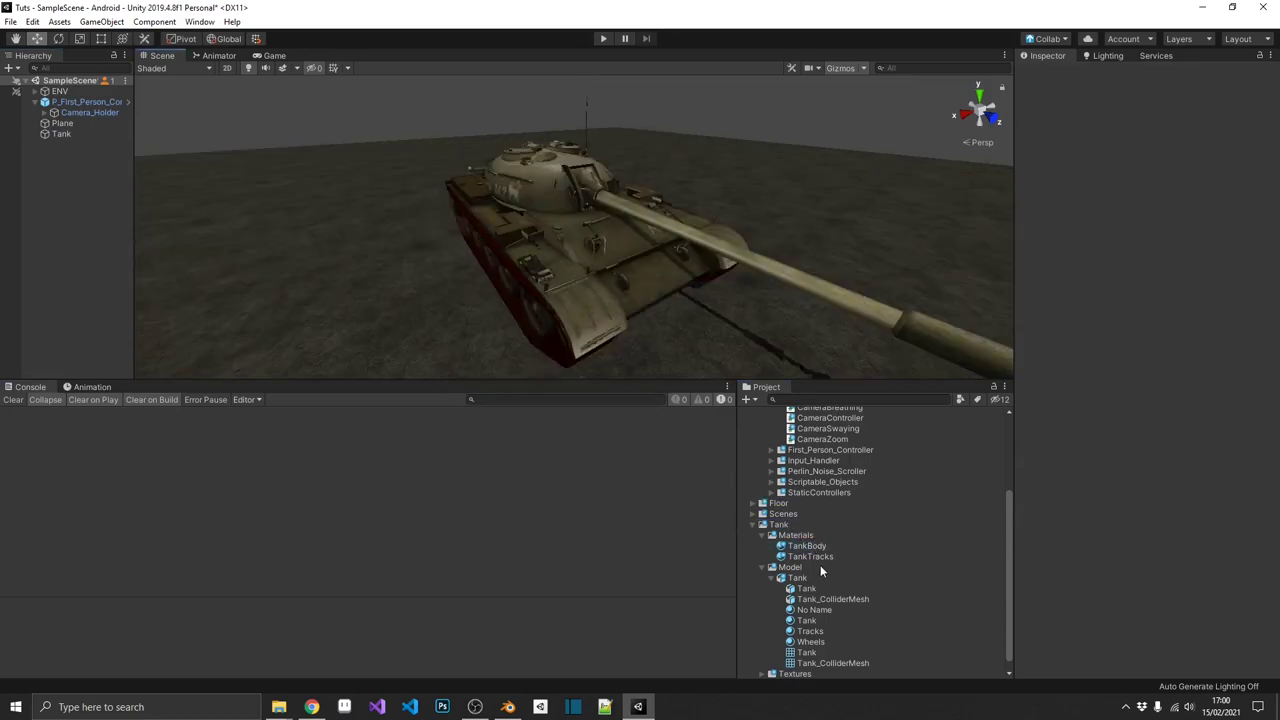
{"action": "left_click_drag", "start_coordinate": [815, 556], "coordinate": [530, 297]}
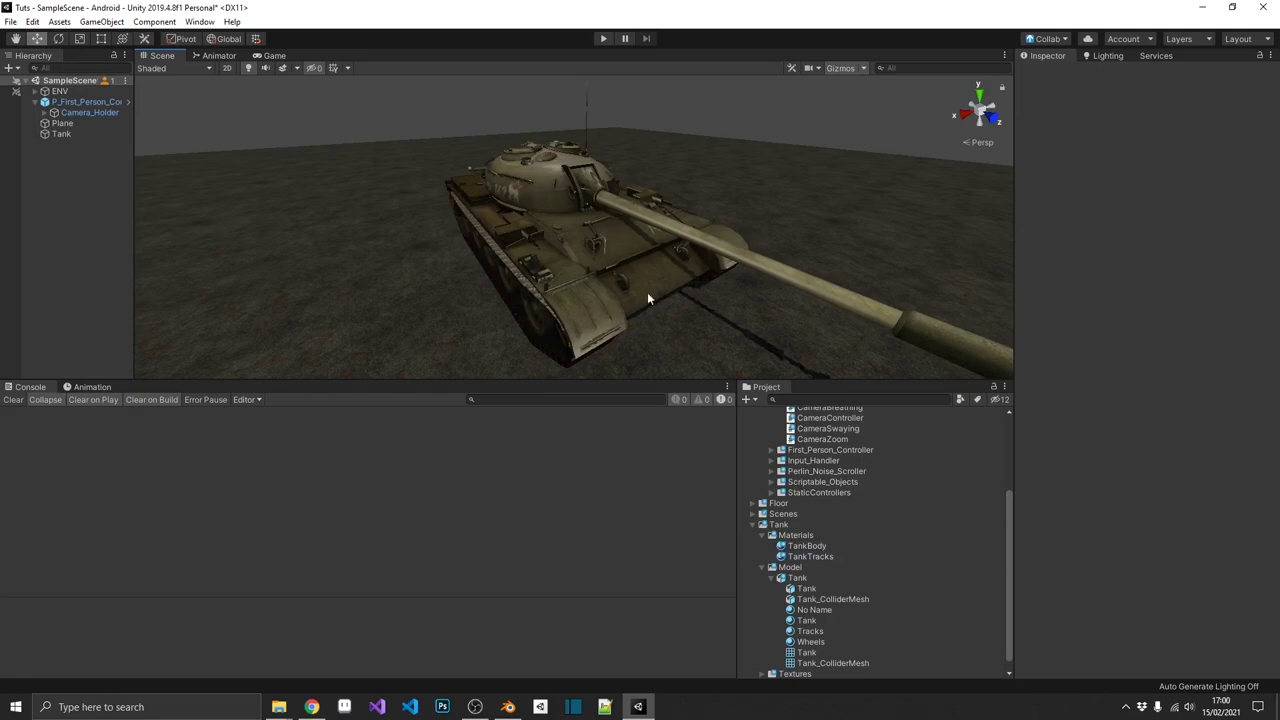
{"action": "left_click_drag", "start_coordinate": [647, 292], "coordinate": [742, 275], "text": "alt"}
Add a Mesh Collider component to the Tank.
{"action": "left_click", "coordinate": [742, 275]}
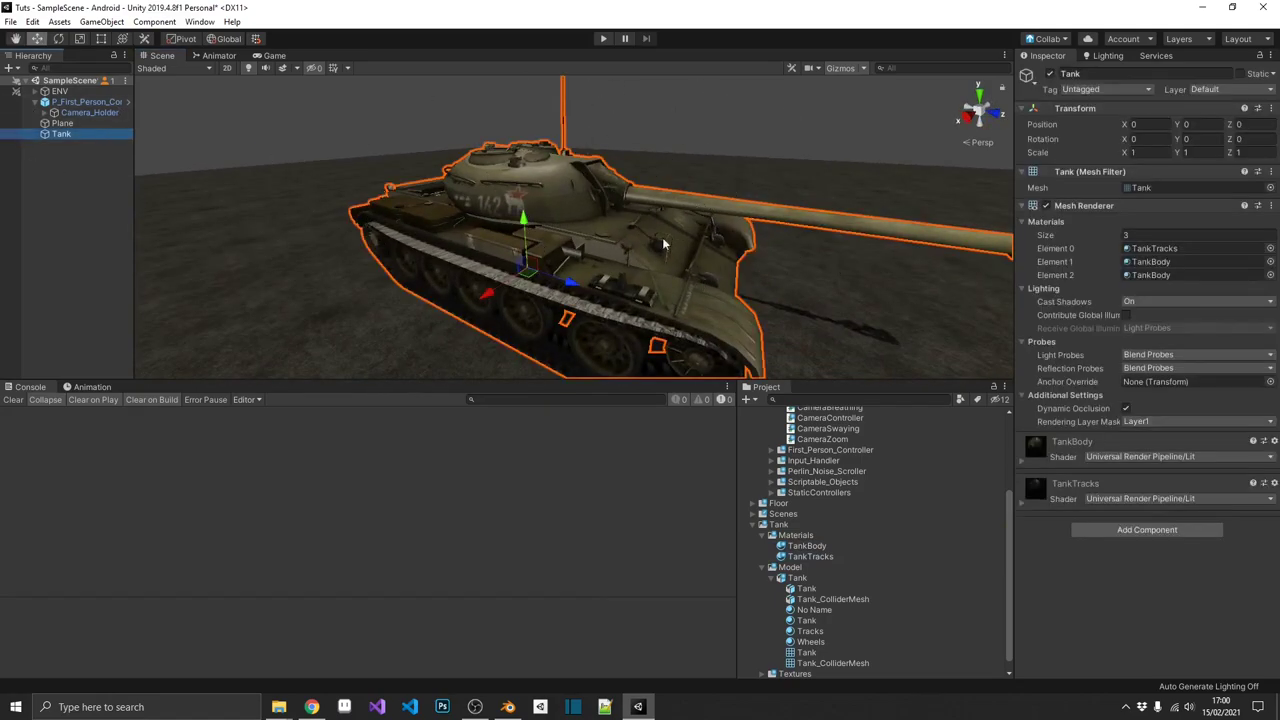
{"action": "left_click", "coordinate": [1116, 529]}
{"action": "type", "text": "mes"}
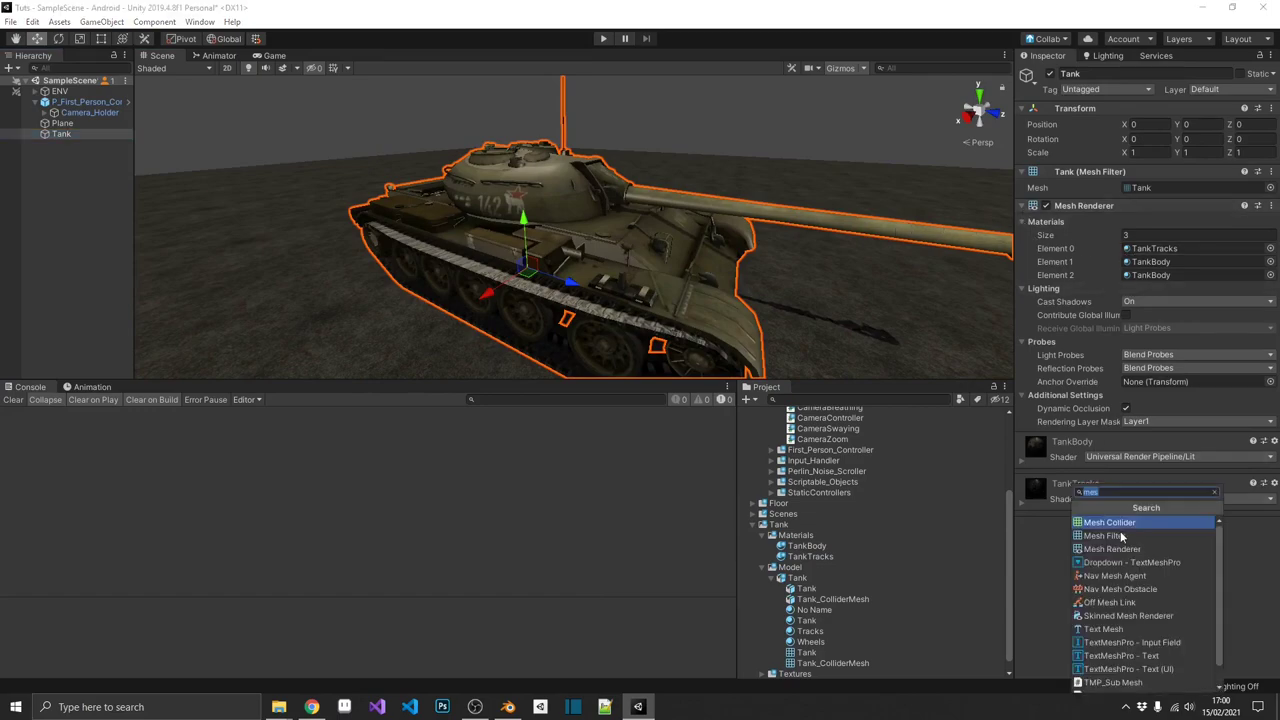
{"action": "left_click", "coordinate": [1130, 522]}
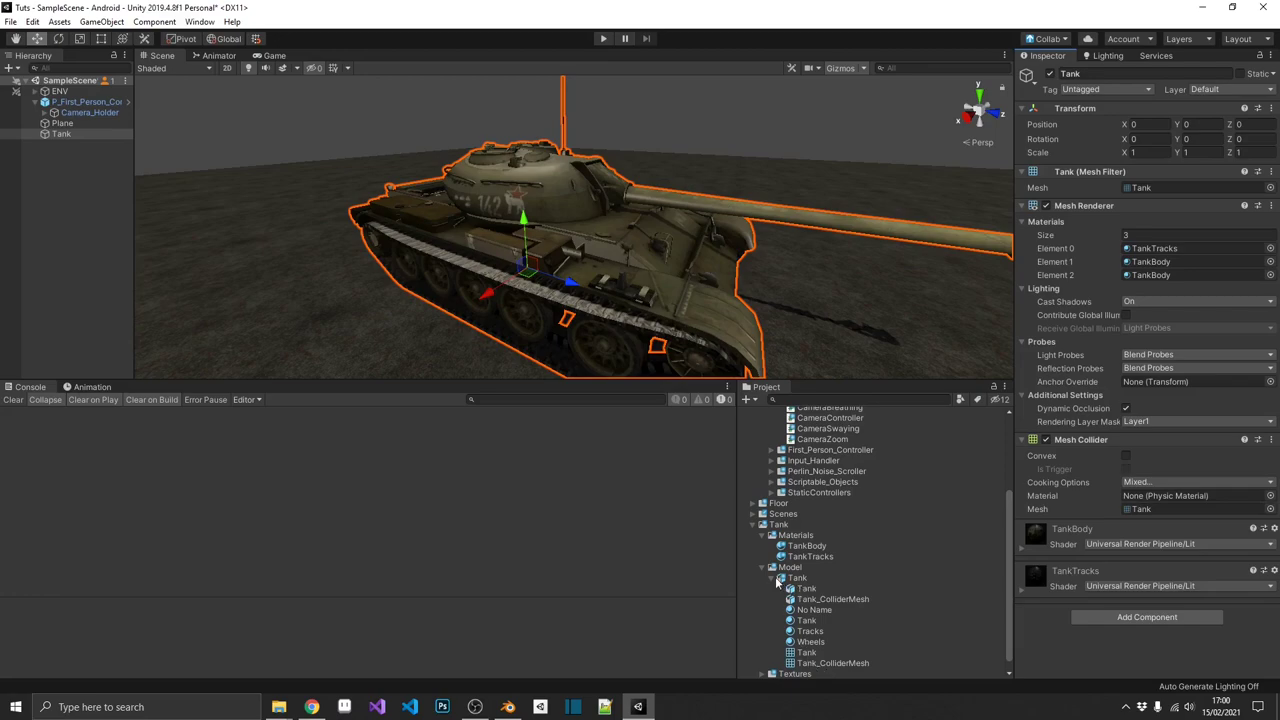
Assign Tank_ColliderMesh as the Mesh Collider's mesh and inspect the wireframe.
{"action": "scroll", "coordinate": [770, 579], "scroll_direction": "up", "scroll_amount": 3}
{"action": "scroll", "coordinate": [820, 655], "scroll_direction": "down", "scroll_amount": 3}
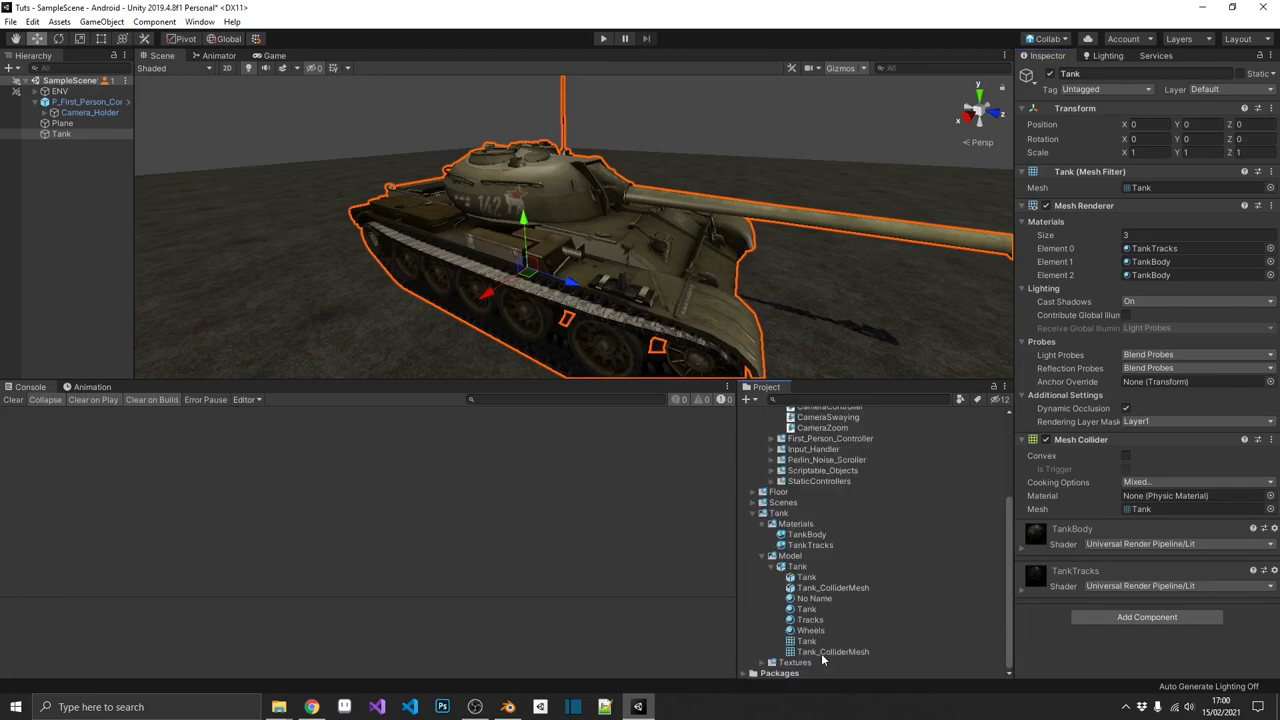
{"action": "left_click_drag", "start_coordinate": [830, 652], "coordinate": [1142, 510]}
{"action": "left_click_drag", "start_coordinate": [760, 230], "coordinate": [760, 183], "text": "alt"}
{"action": "scroll", "coordinate": [760, 183], "scroll_direction": "up", "scroll_amount": 4}
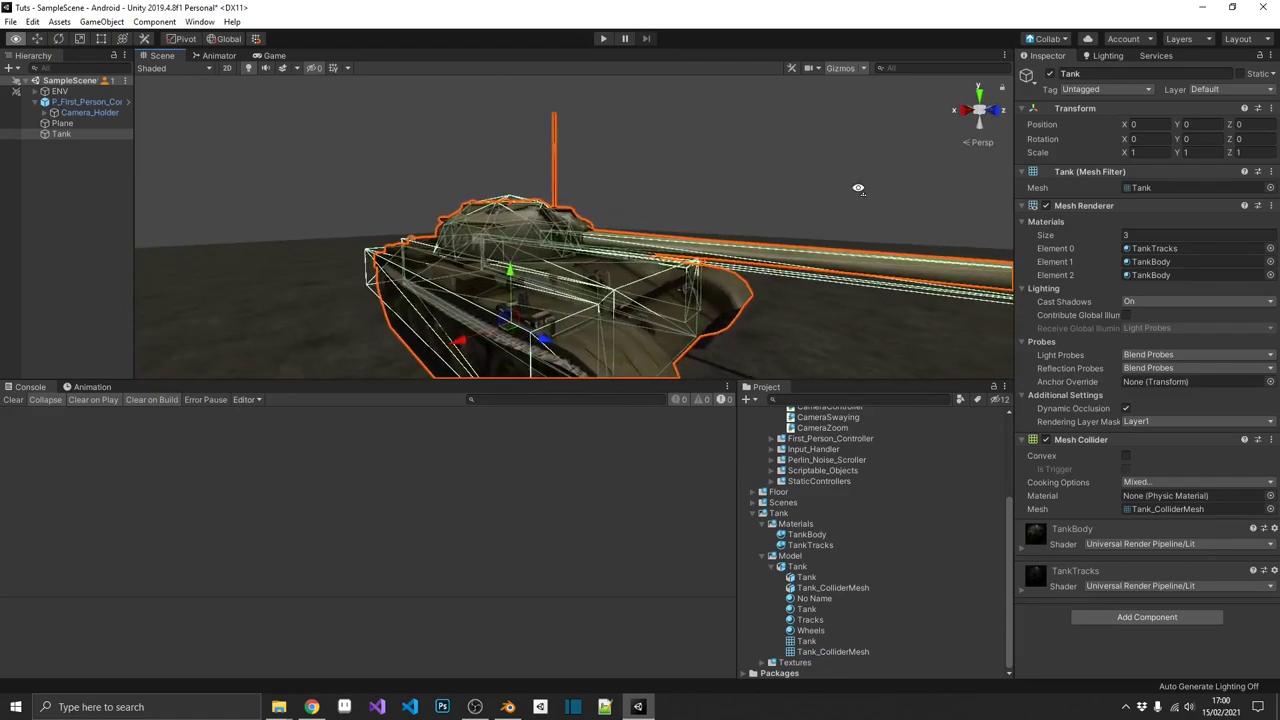
{"action": "left_click_drag", "start_coordinate": [1018, 188], "coordinate": [716, 157], "text": "alt"}
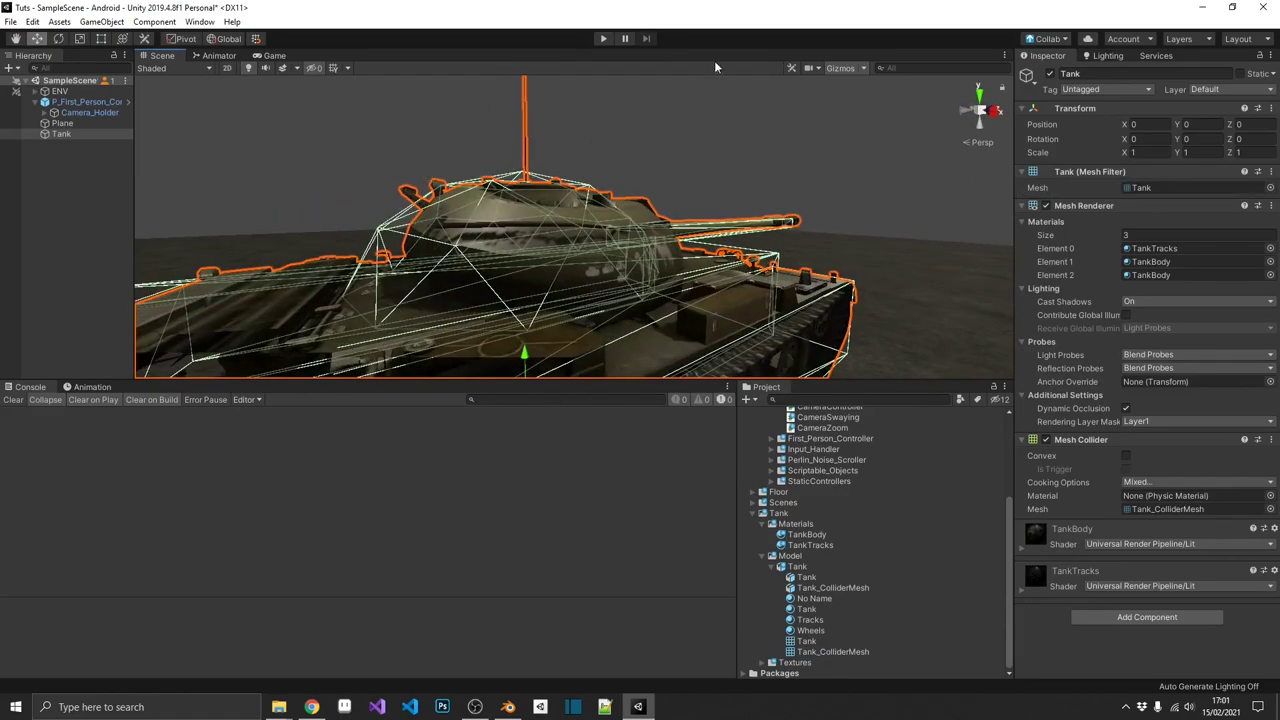
Enter Play mode to test the tank with its Tank_ColliderMesh collider.
{"action": "left_click", "coordinate": [605, 40]}
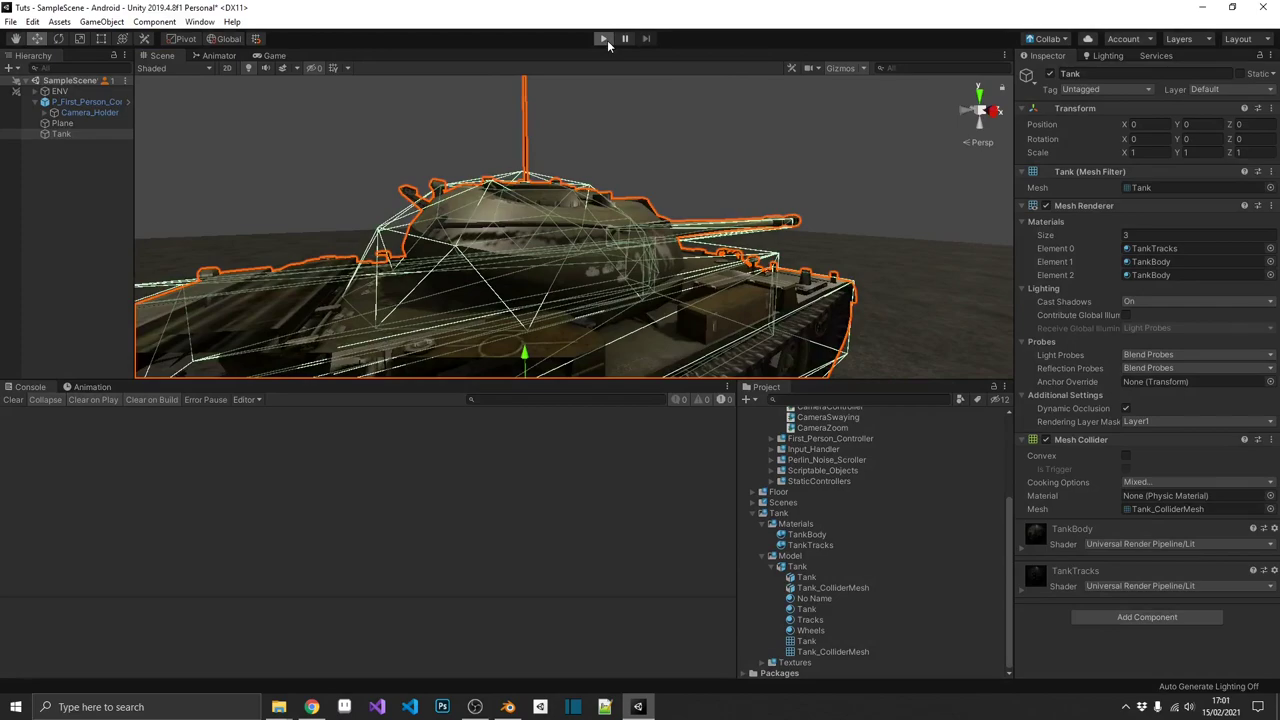